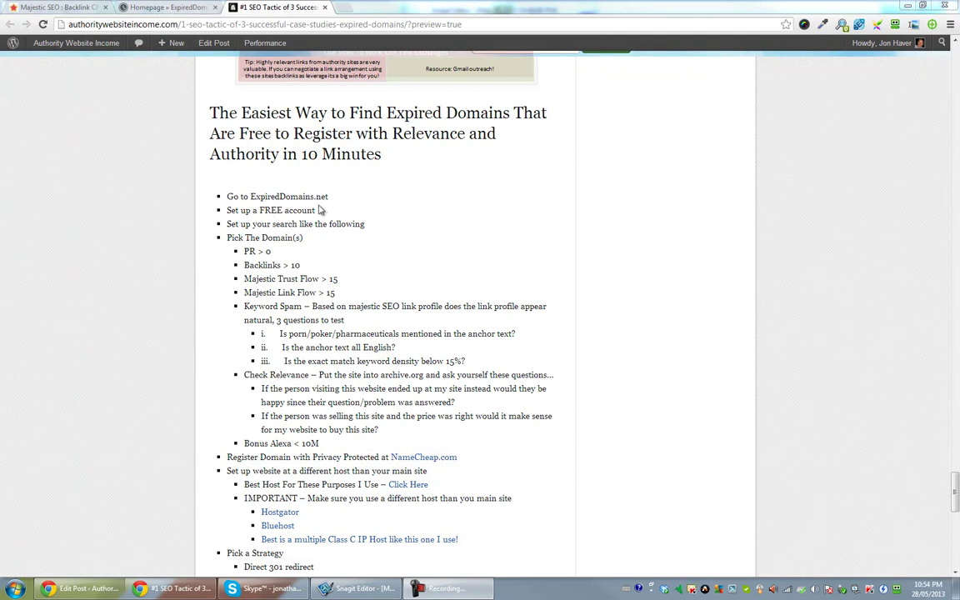
- Search ExpiredDomains.net for expired domains containing the keyword "insurance"
{"action": "left_click_drag", "start_coordinate": [315, 210], "coordinate": [247, 212]}
{"action": "left_click", "coordinate": [282, 230]}
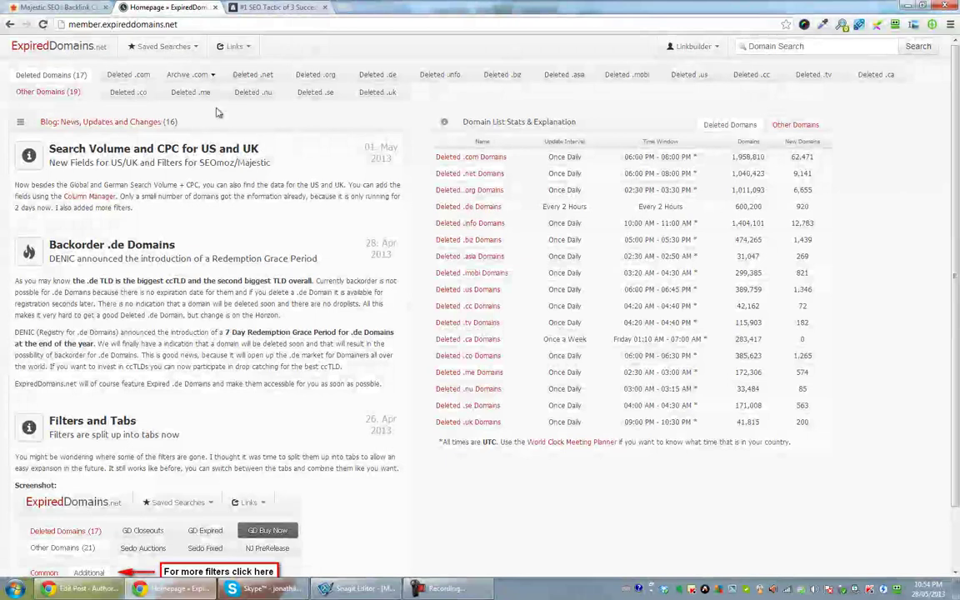
{"action": "left_click", "coordinate": [773, 44]}
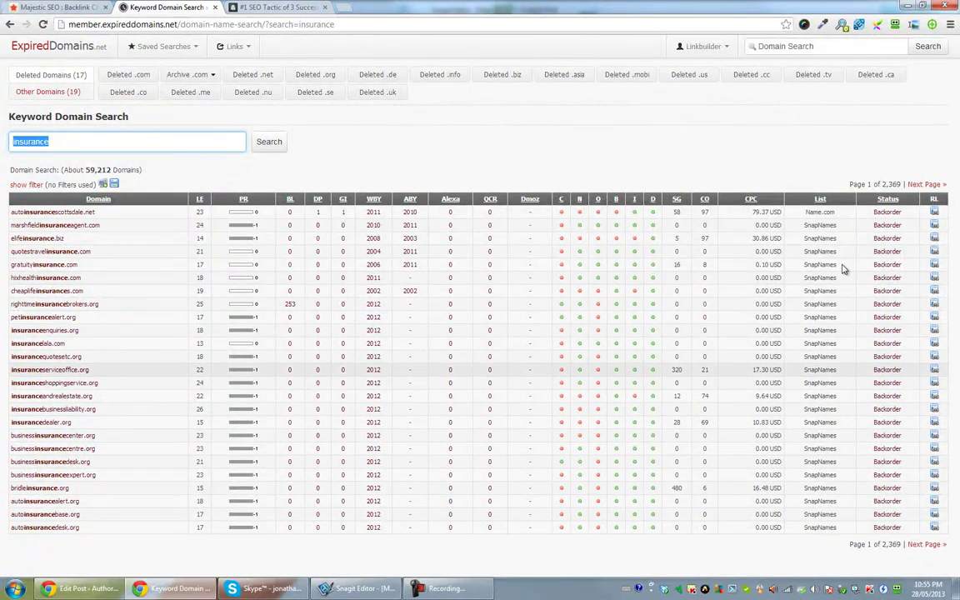
- Show the filters for the insurance results and set both minimum backlinks and minimum site results to 1
{"action": "left_click", "coordinate": [25, 184]}
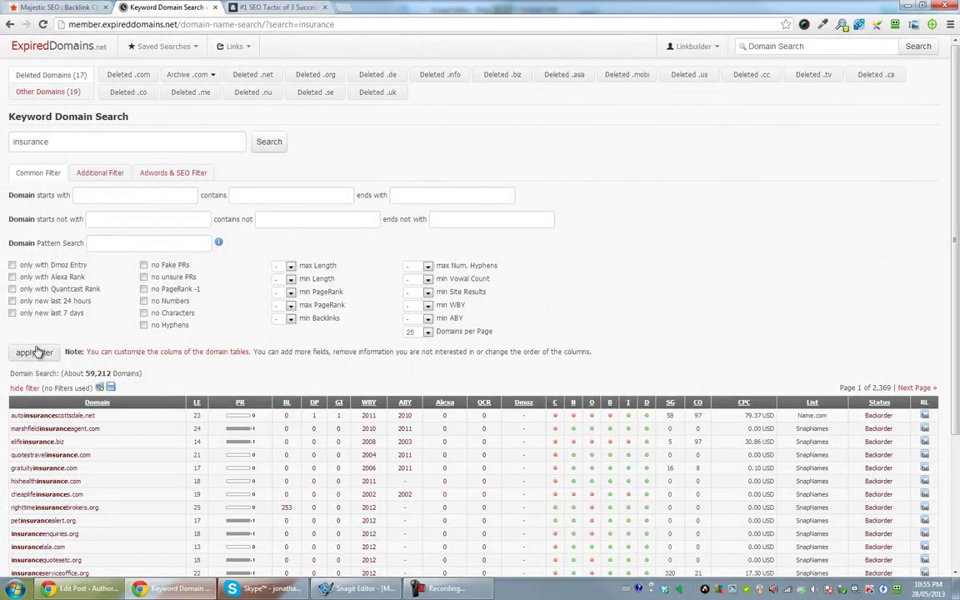
{"action": "left_click", "coordinate": [286, 318]}
{"action": "left_click", "coordinate": [281, 337]}
{"action": "left_click", "coordinate": [429, 294]}
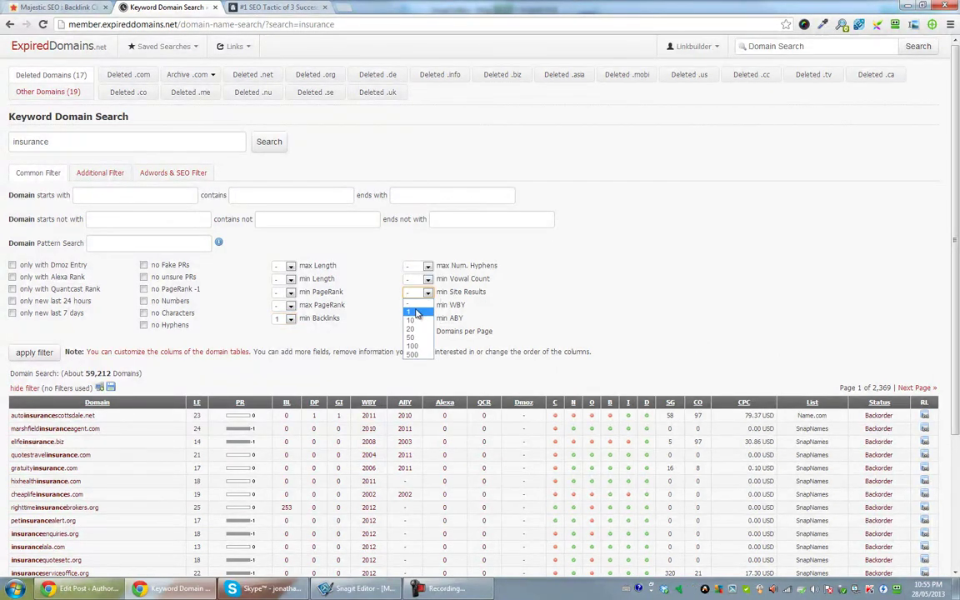
{"action": "left_click", "coordinate": [417, 314]}
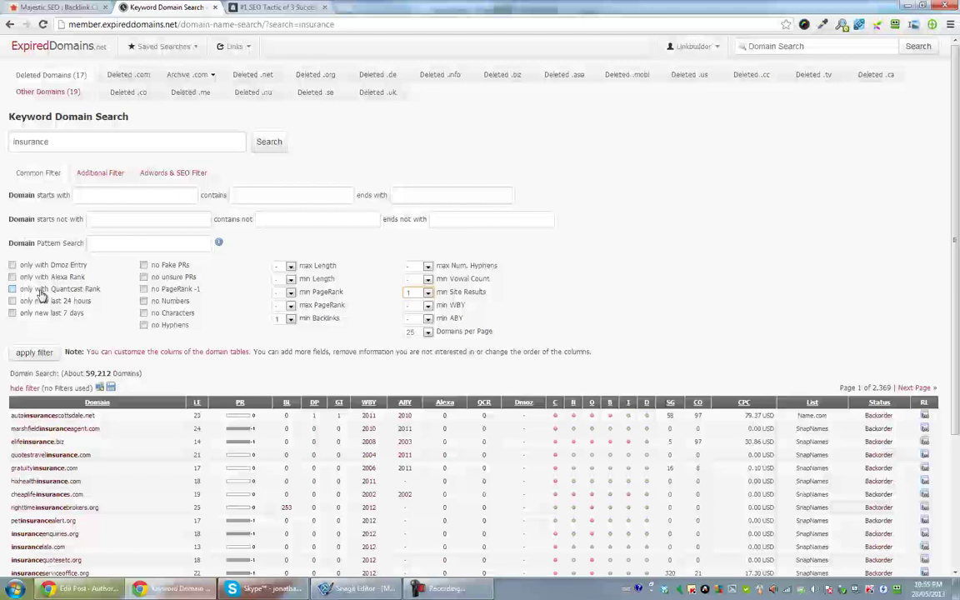
- Limit the insurance domain results to the com, net, org and ca TLDs and apply the filter
{"action": "left_click", "coordinate": [101, 175]}
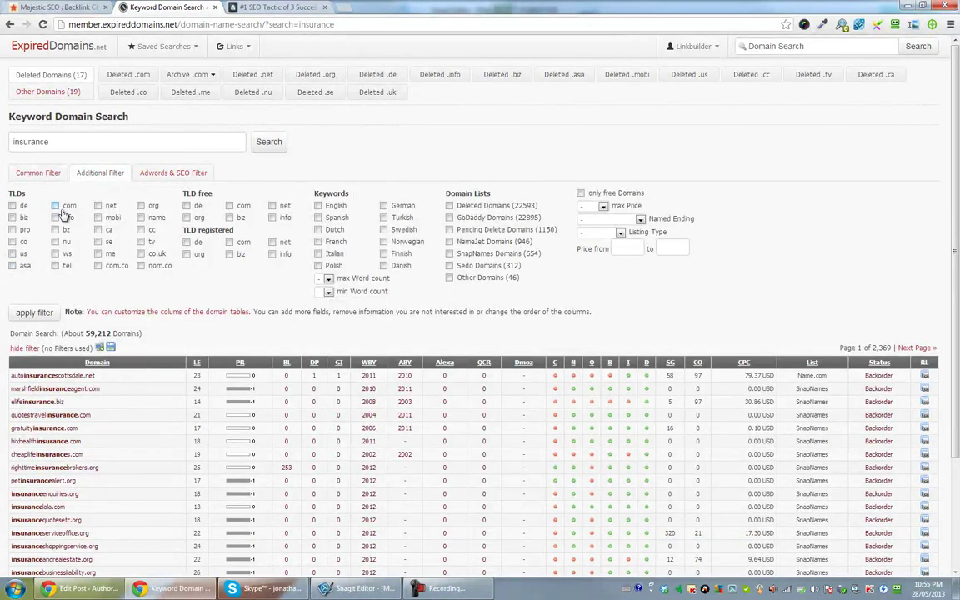
{"action": "left_click", "coordinate": [55, 205]}
{"action": "left_click", "coordinate": [98, 205]}
{"action": "left_click", "coordinate": [141, 206]}
{"action": "left_click", "coordinate": [97, 230]}
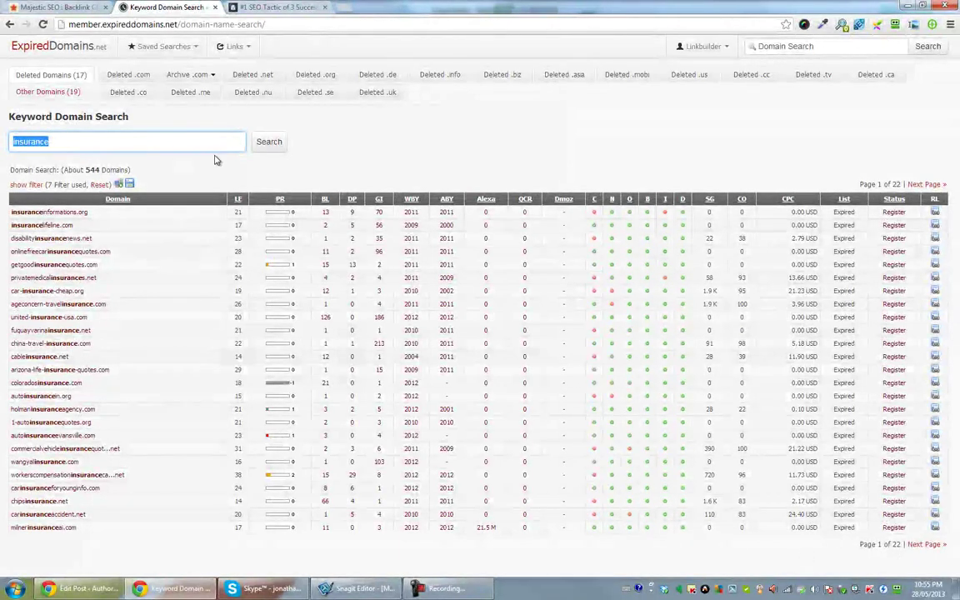
- Sort the filtered domains by highest PageRank and open the Majestic backlink report for finalexpenseburialinsurance.net
{"action": "left_click", "coordinate": [352, 200]}
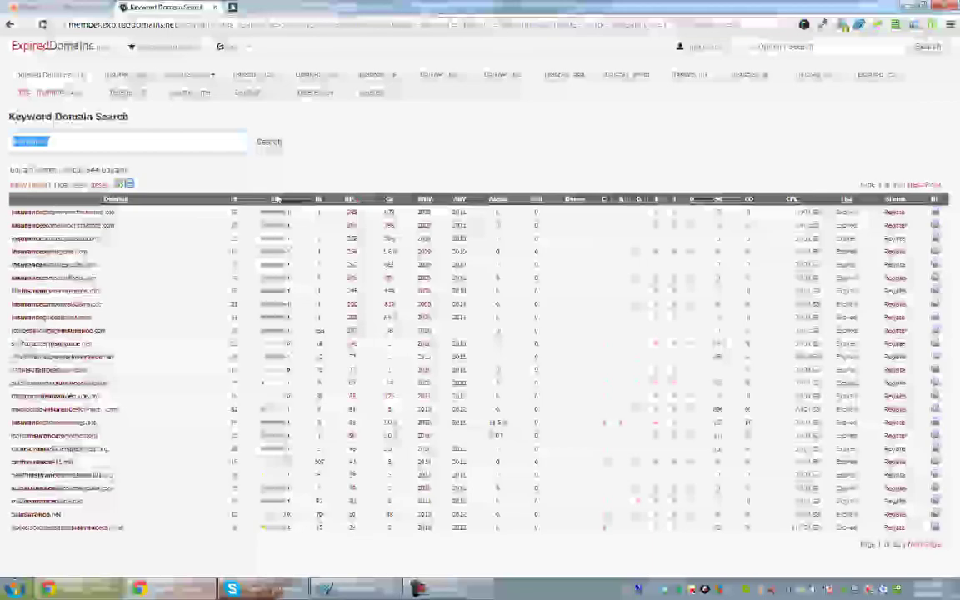
{"action": "left_click", "coordinate": [276, 200]}
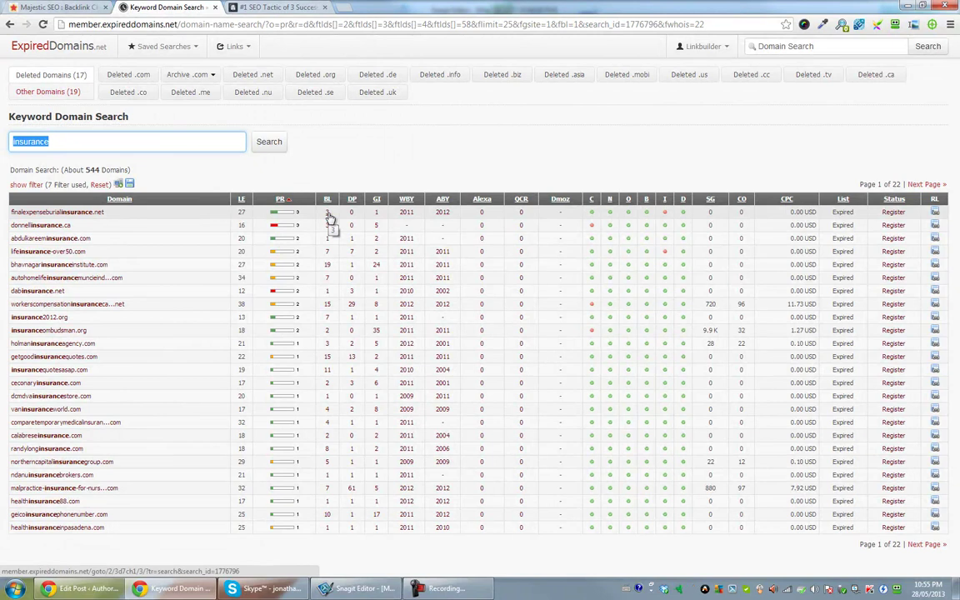
{"action": "right_click", "coordinate": [330, 218]}
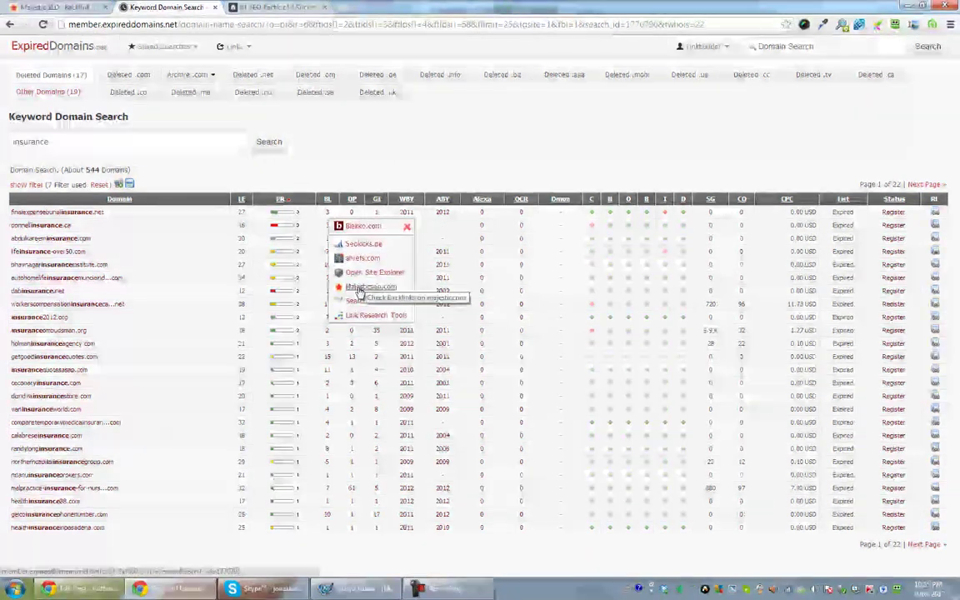
{"action": "left_click", "coordinate": [362, 286]}
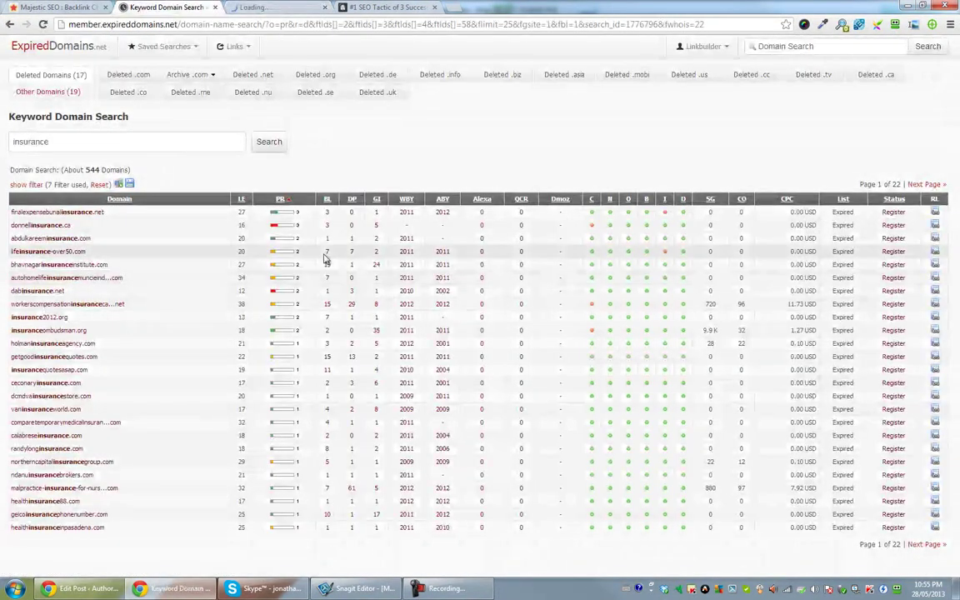
- Sort the domains by highest domain popularity and open the Majestic report for tourbestmortgageinsurance.com
{"action": "left_click", "coordinate": [352, 200]}
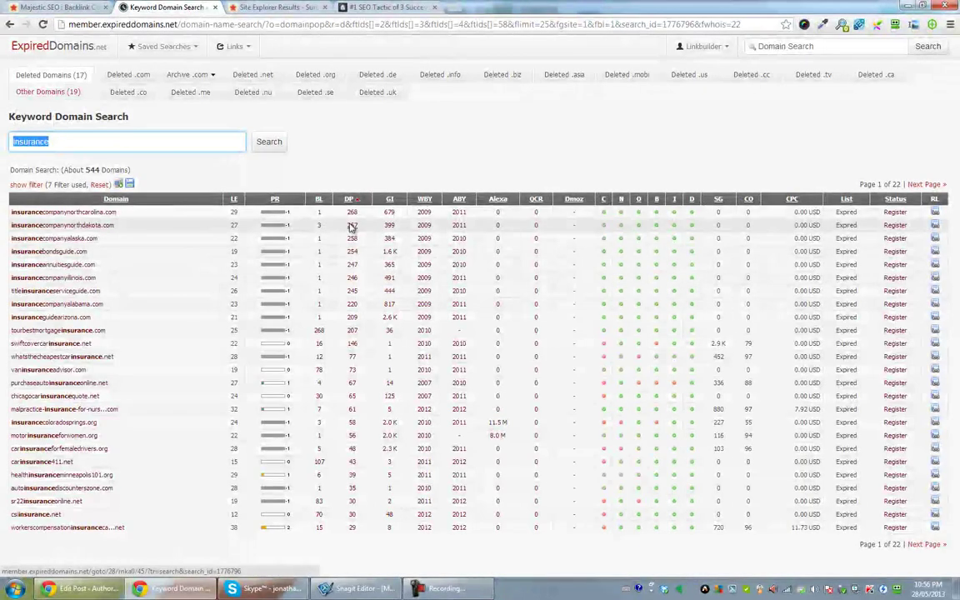
{"action": "left_click", "coordinate": [319, 331]}
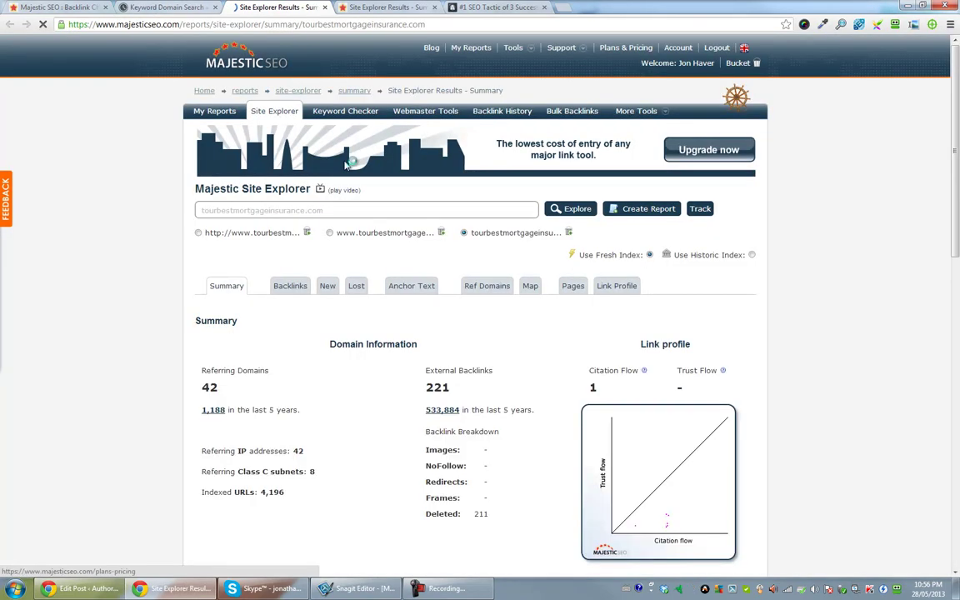
- Compare the www subdomain, exact URL and root domain metrics of tourbestmortgageinsurance.com, and examine its anchor text distribution
{"action": "left_click", "coordinate": [331, 233]}
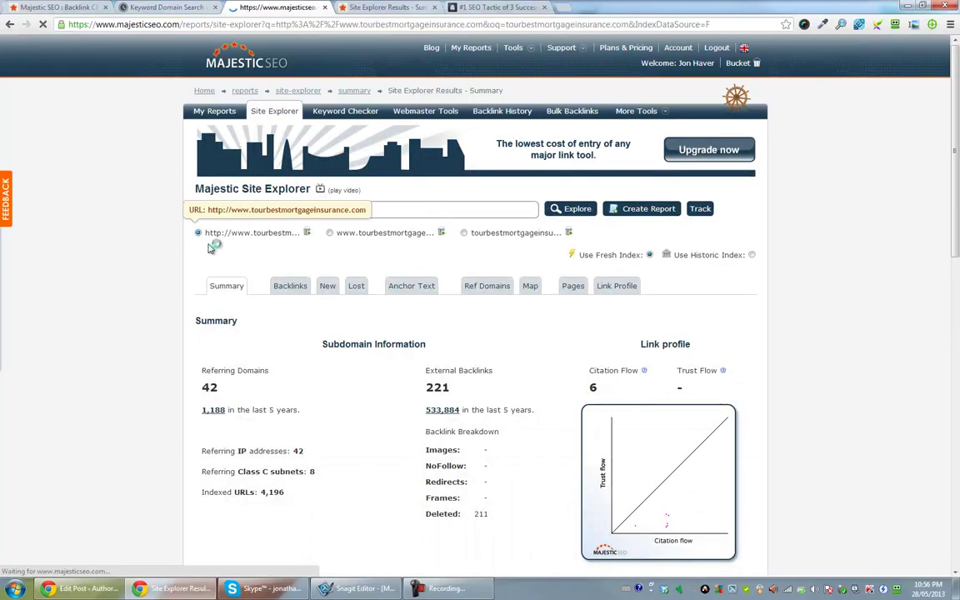
{"action": "left_click", "coordinate": [197, 234]}
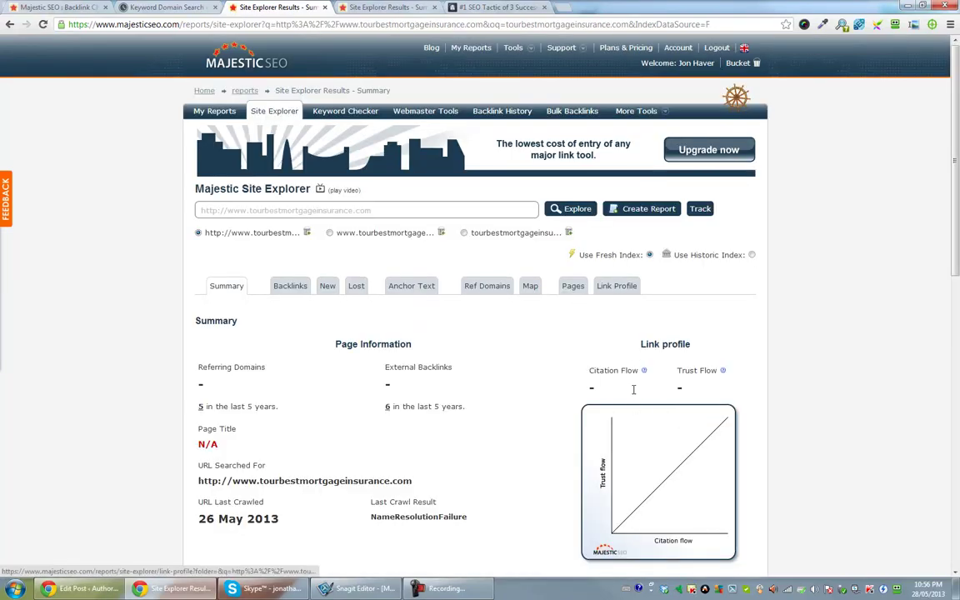
{"action": "left_click", "coordinate": [464, 233]}
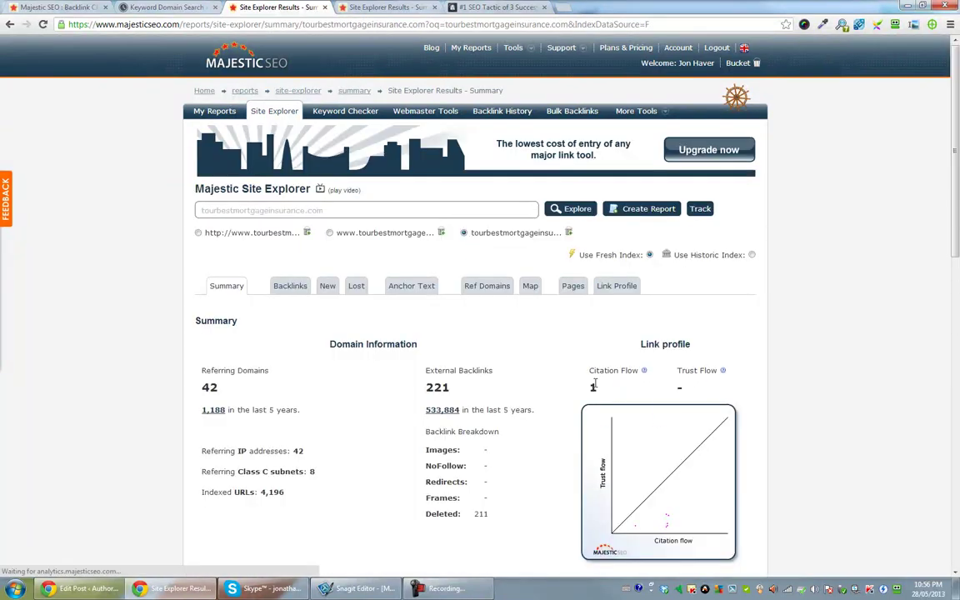
{"action": "scroll", "coordinate": [268, 414], "scroll_direction": "down", "scroll_amount": 3}
{"action": "scroll", "coordinate": [267, 414], "scroll_direction": "down", "scroll_amount": 6}
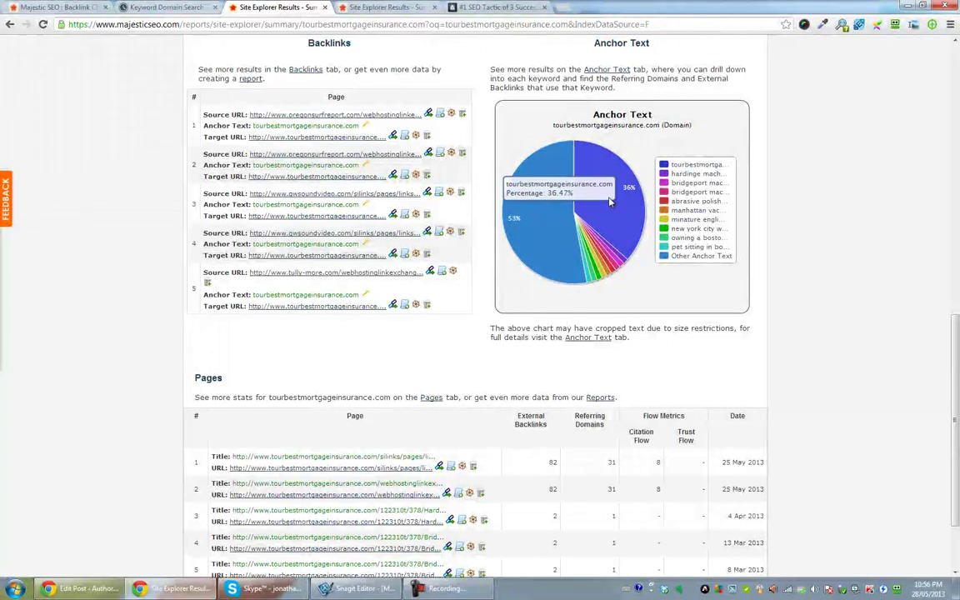
{"action": "scroll", "coordinate": [305, 289], "scroll_direction": "up", "scroll_amount": 3}
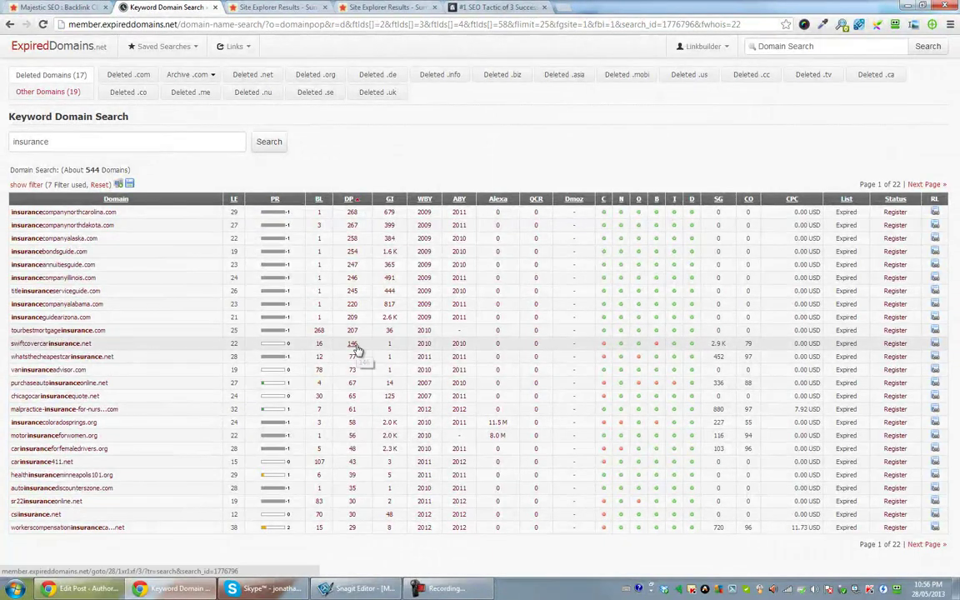
{"action": "right_click", "coordinate": [319, 350]}
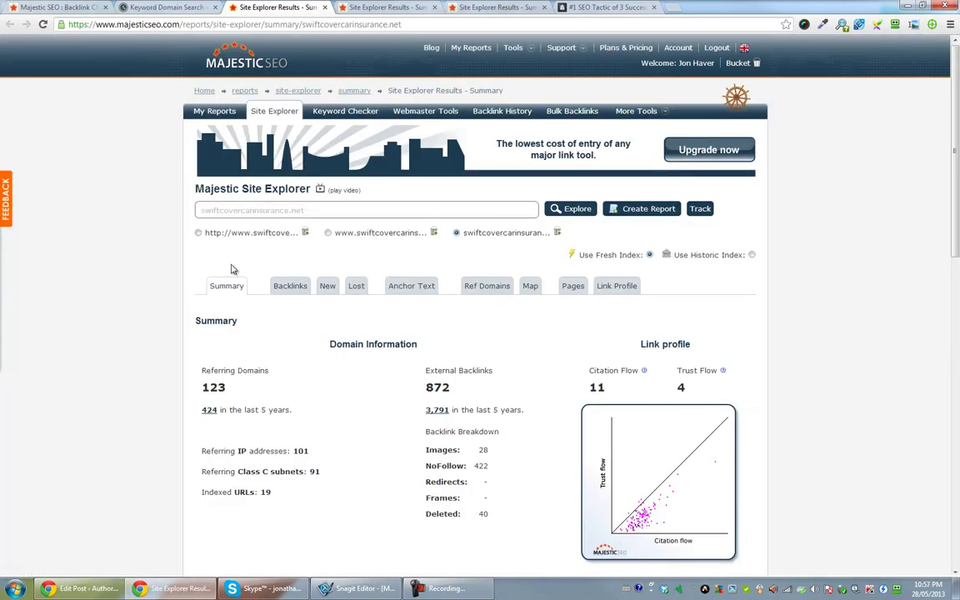
{"action": "left_click", "coordinate": [199, 234]}
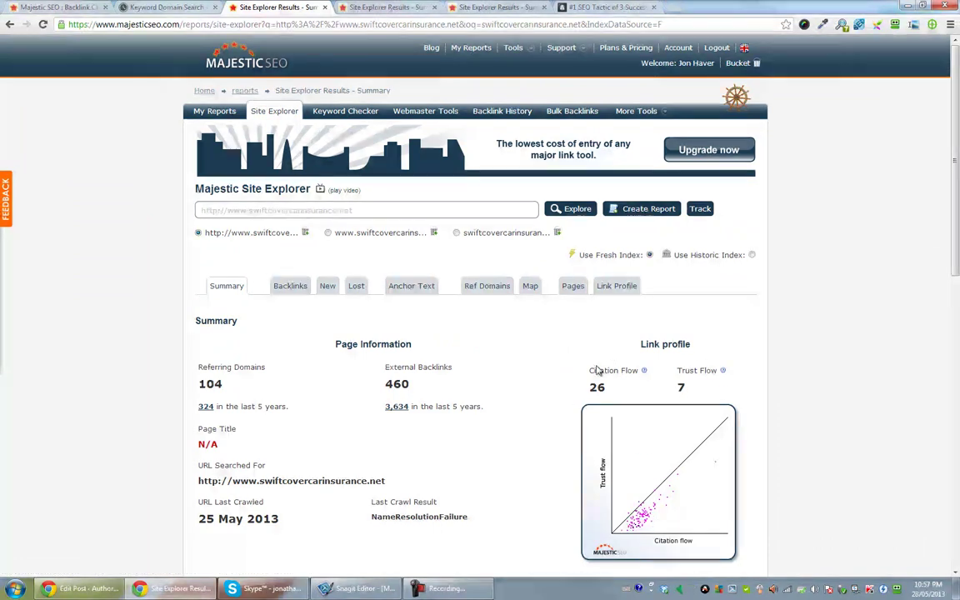
{"action": "scroll", "coordinate": [446, 437], "scroll_direction": "down", "scroll_amount": 2}
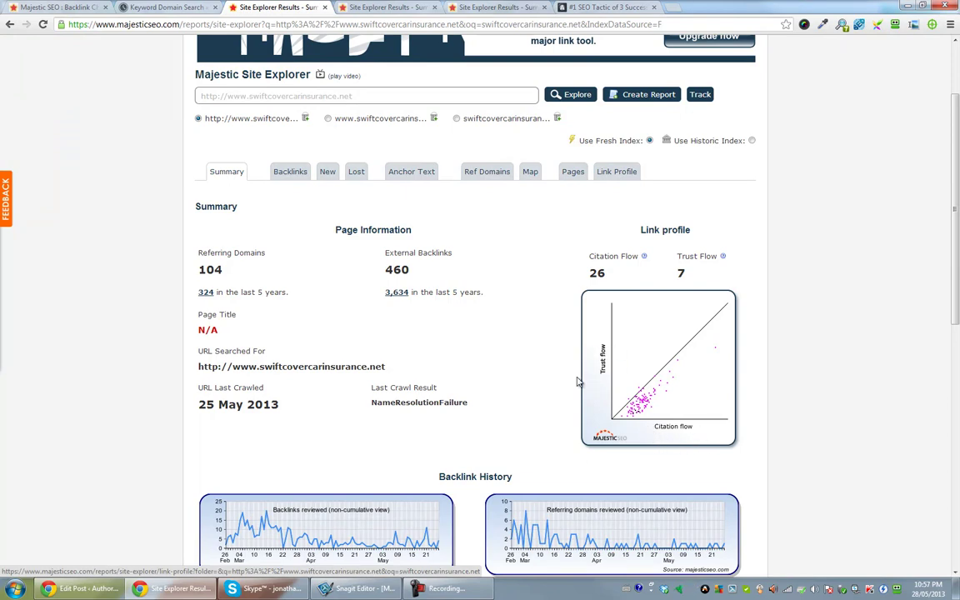
{"action": "scroll", "coordinate": [392, 460], "scroll_direction": "down", "scroll_amount": 2}
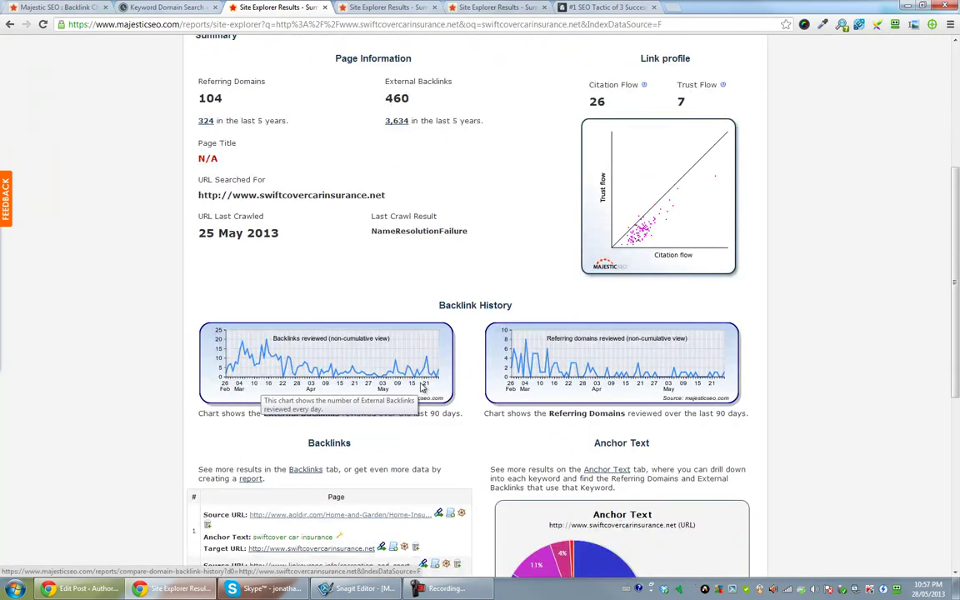
{"action": "scroll", "coordinate": [549, 417], "scroll_direction": "down", "scroll_amount": 2}
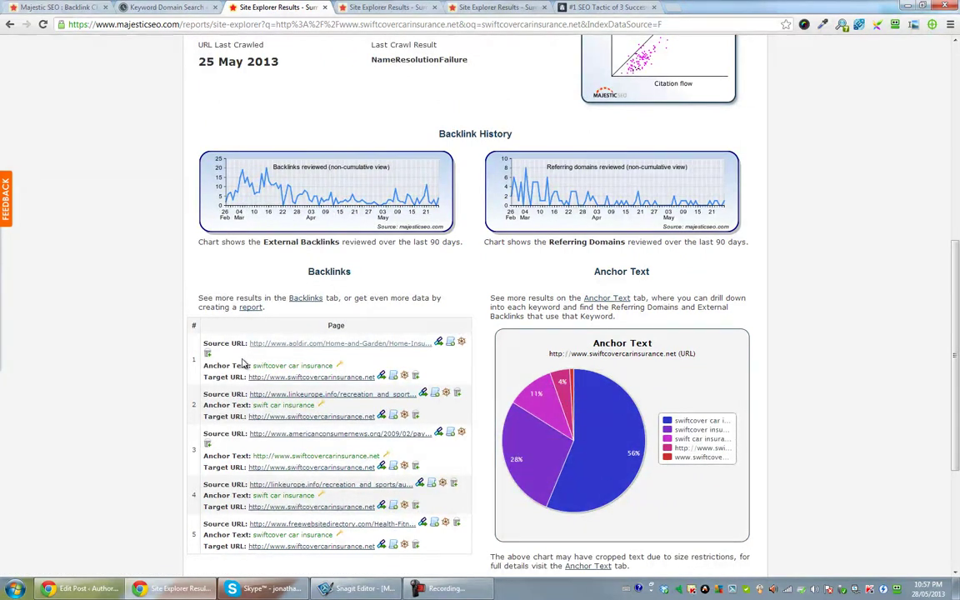
- Inspect the aoldir.com source page of the first swiftcovercarinsurance.net backlink in a new tab, and close it after returning to the report
{"action": "middle_click", "coordinate": [309, 348]}
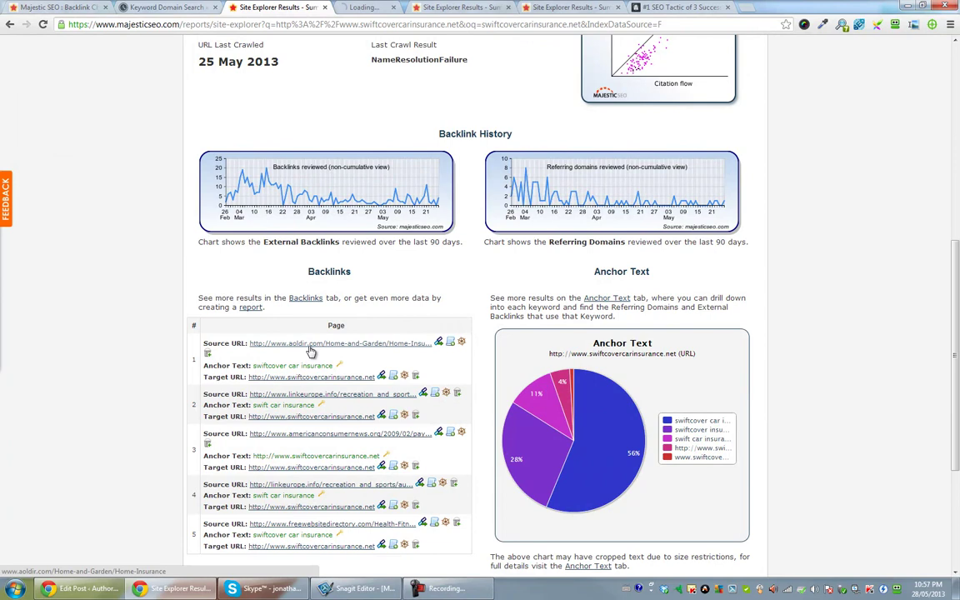
{"action": "left_click", "coordinate": [369, 9]}
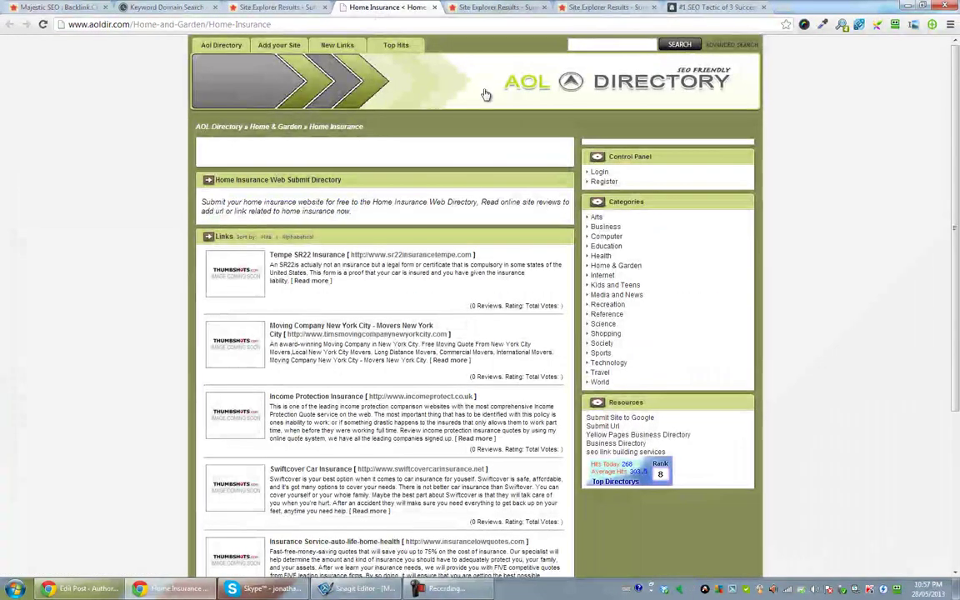
{"action": "left_click", "coordinate": [275, 8]}
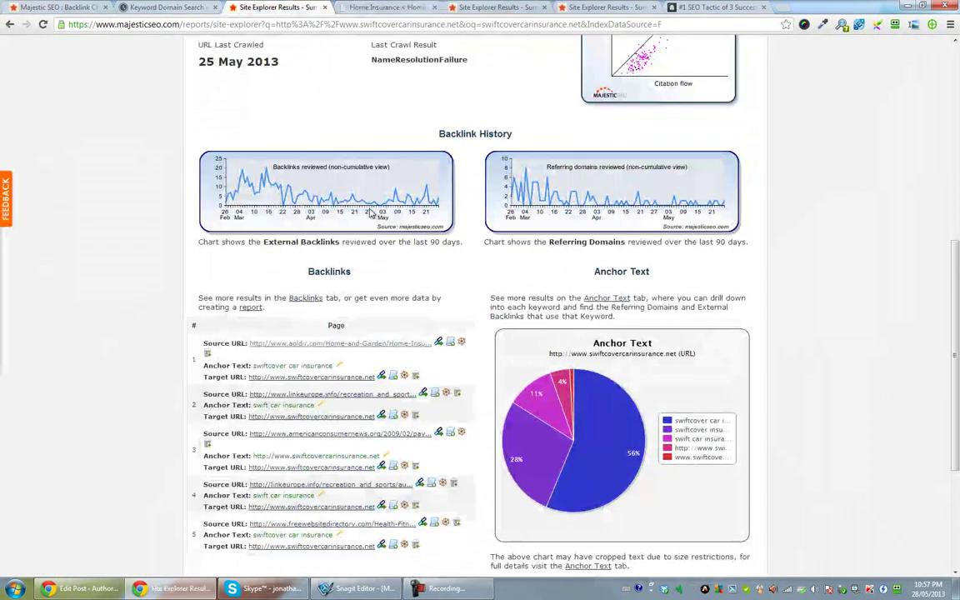
{"action": "scroll", "coordinate": [623, 428], "scroll_direction": "up", "scroll_amount": 5}
{"action": "left_click", "coordinate": [369, 7]}
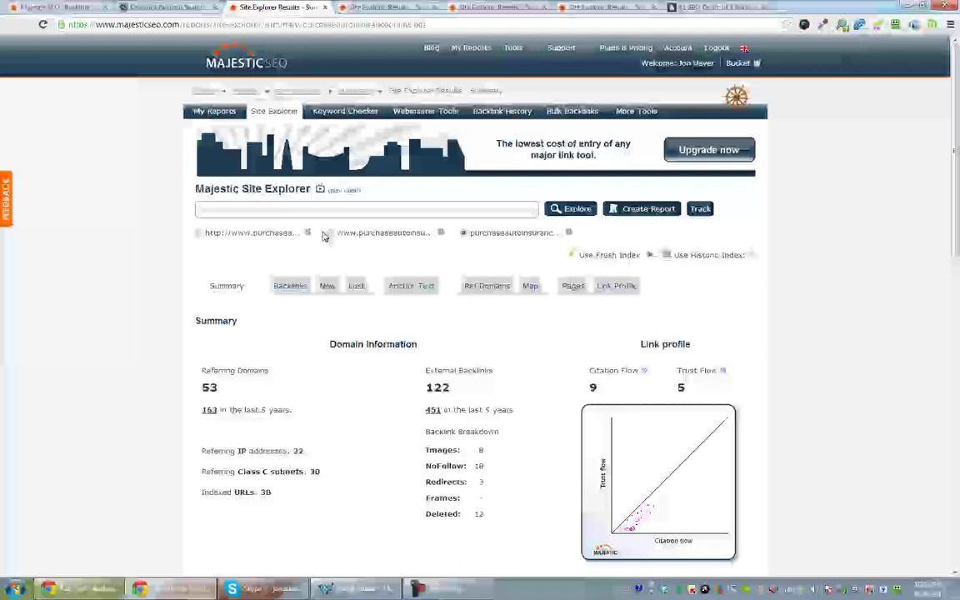
- Examine the www subdomain report of purchaseautoinsuranceonline.net, including its flow metrics, backlinks and anchor text percentages, and close the report
{"action": "left_click", "coordinate": [330, 233]}
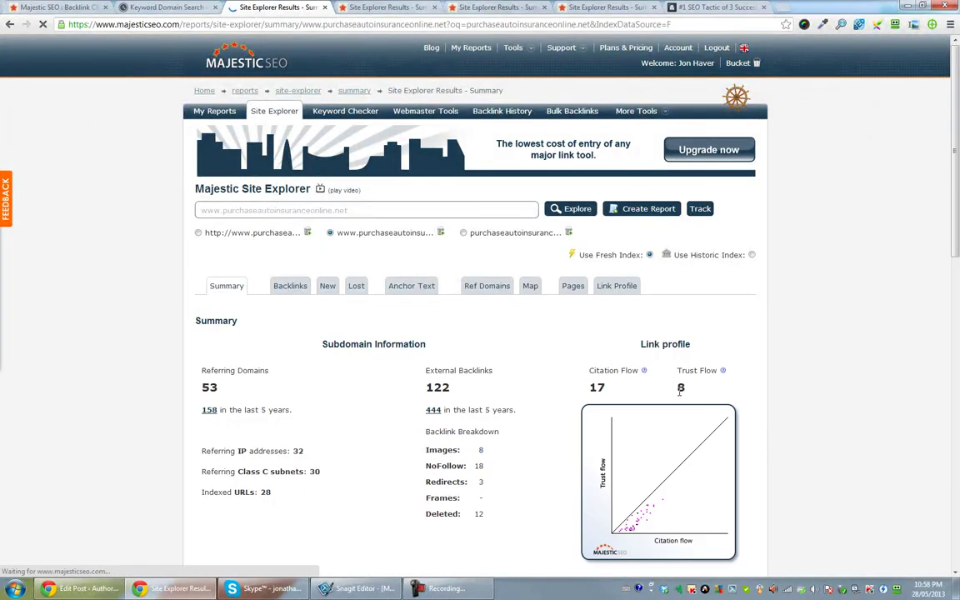
{"action": "scroll", "coordinate": [527, 443], "scroll_direction": "down", "scroll_amount": 5}
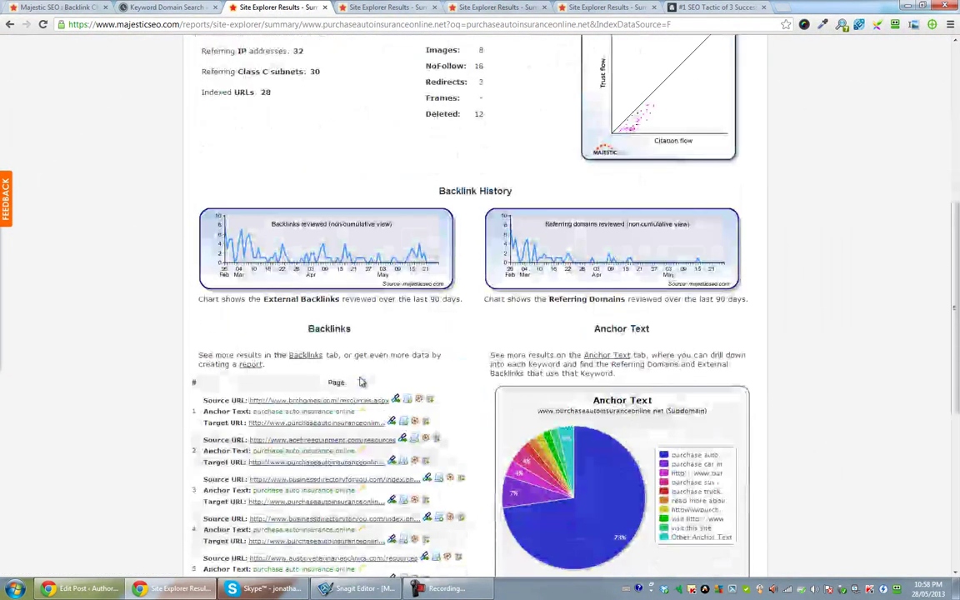
{"action": "scroll", "coordinate": [550, 396], "scroll_direction": "down", "scroll_amount": 1}
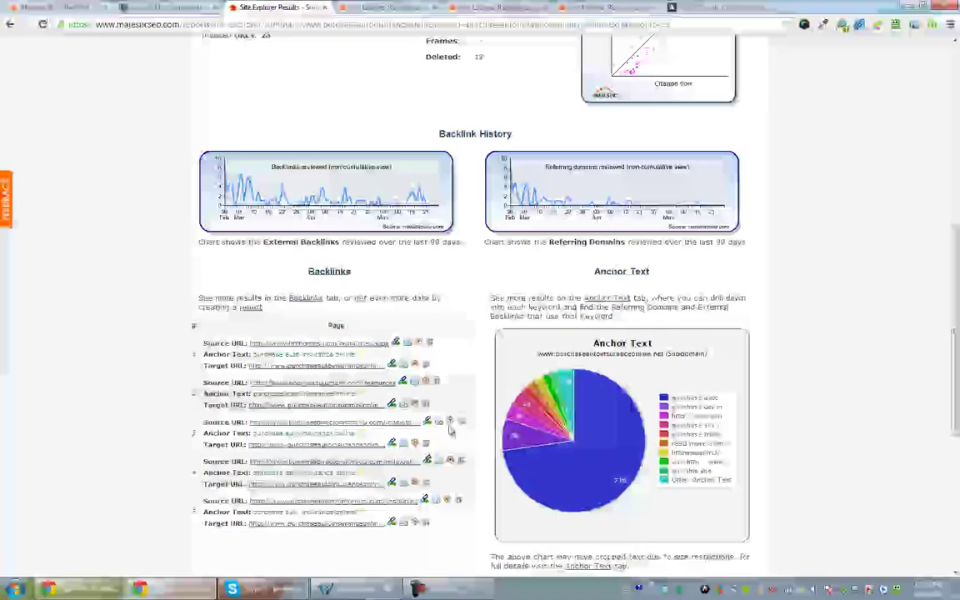
{"action": "scroll", "coordinate": [448, 424], "scroll_direction": "down", "scroll_amount": 2}
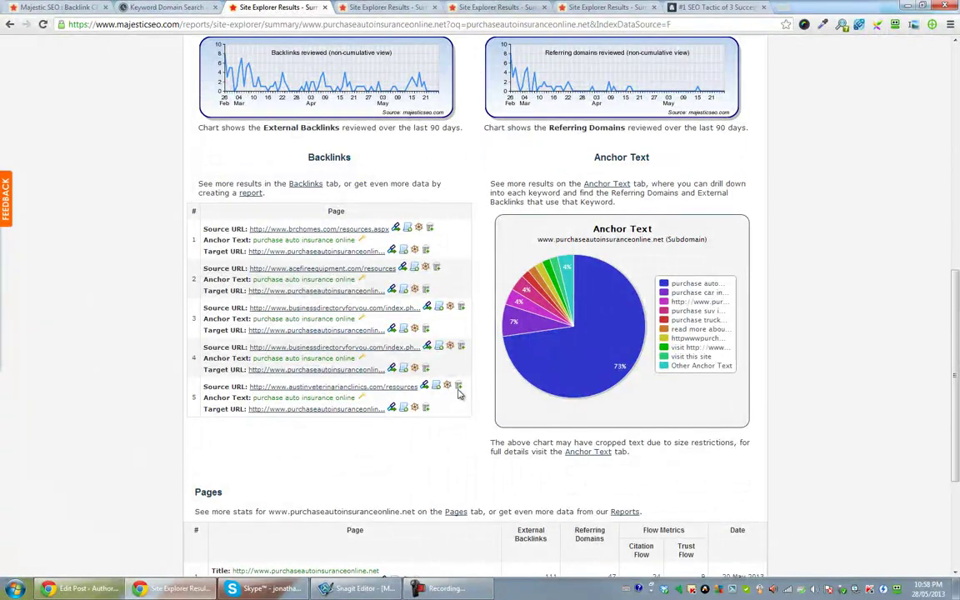
{"action": "mouse_move", "coordinate": [550, 317]}
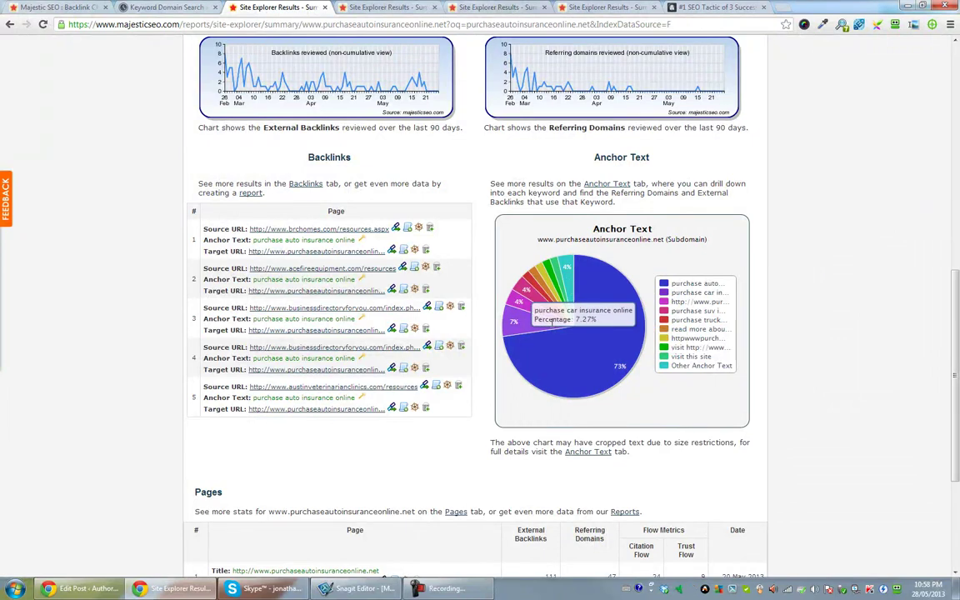
{"action": "scroll", "coordinate": [565, 345], "scroll_direction": "up", "scroll_amount": 4}
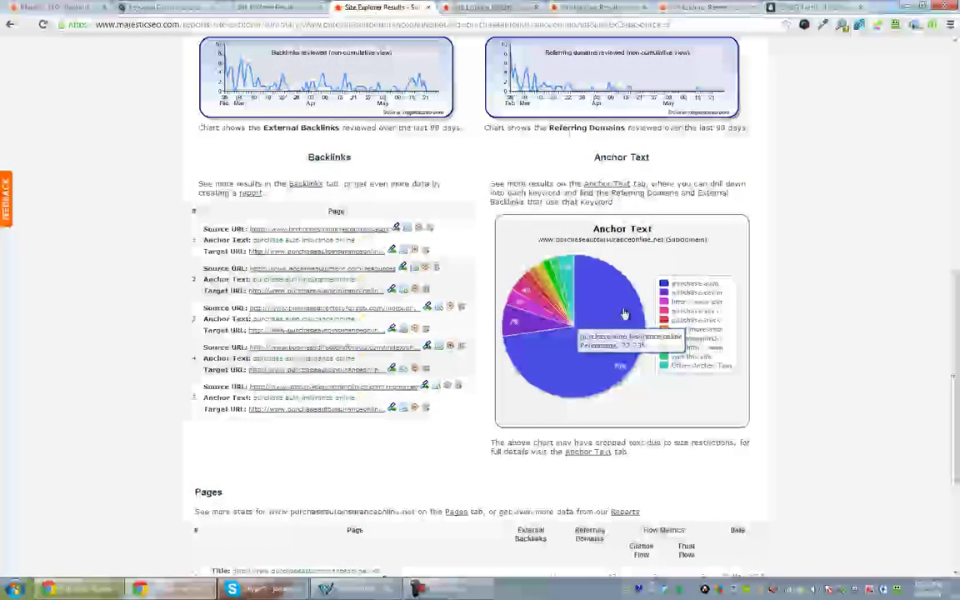
{"action": "scroll", "coordinate": [556, 368], "scroll_direction": "up", "scroll_amount": 7}
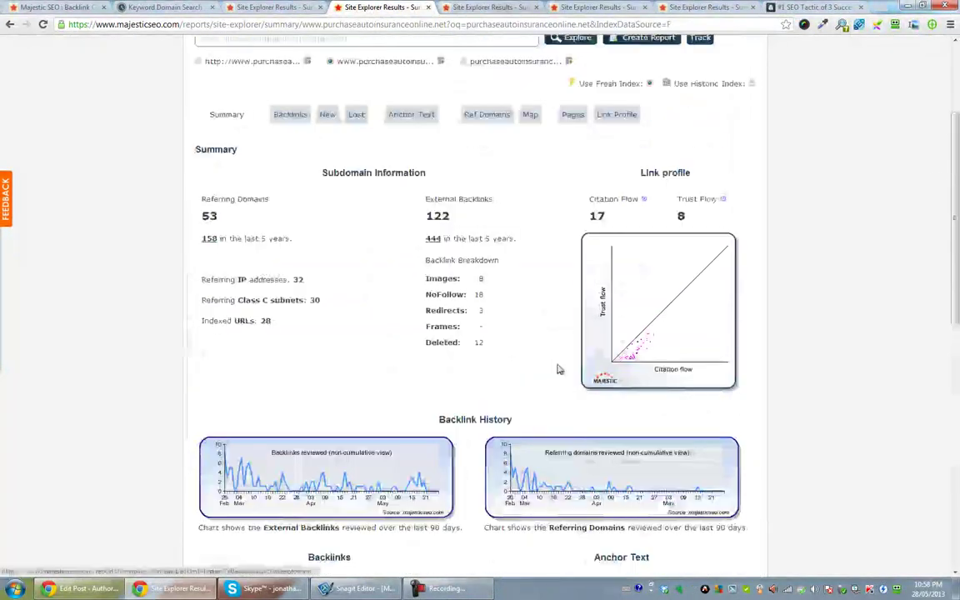
{"action": "left_click", "coordinate": [428, 7]}
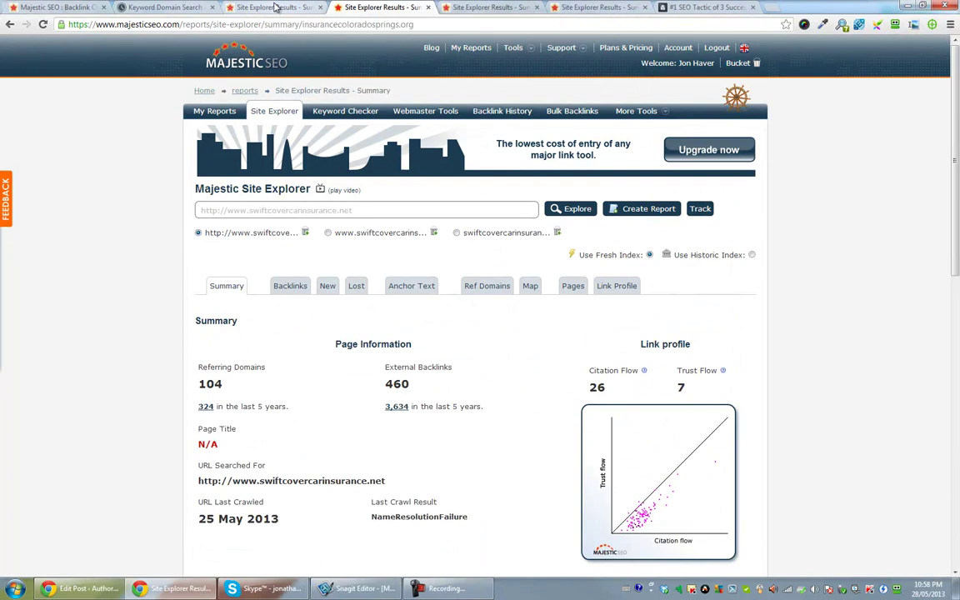
{"action": "left_click", "coordinate": [275, 7]}
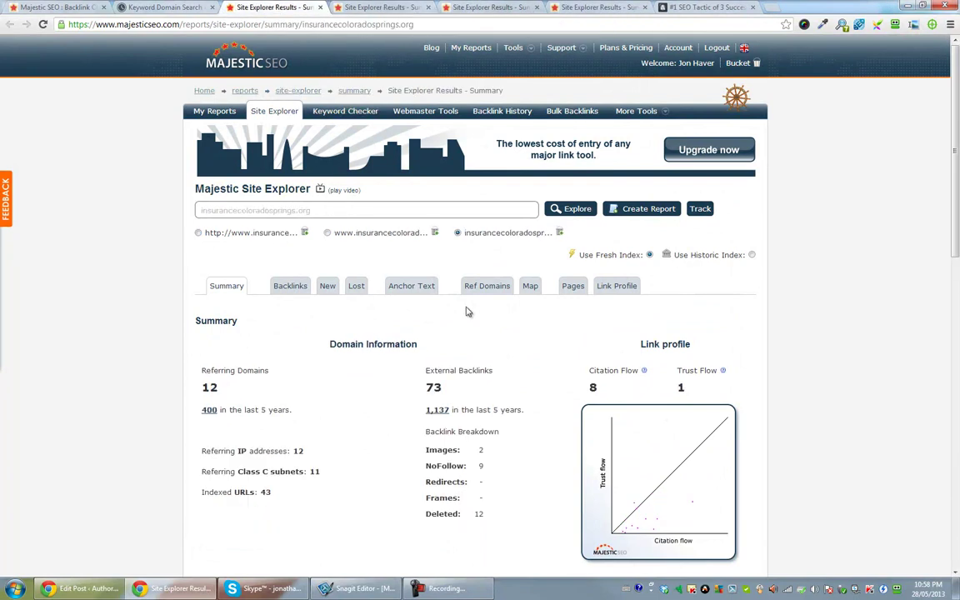
{"action": "left_click", "coordinate": [328, 233]}
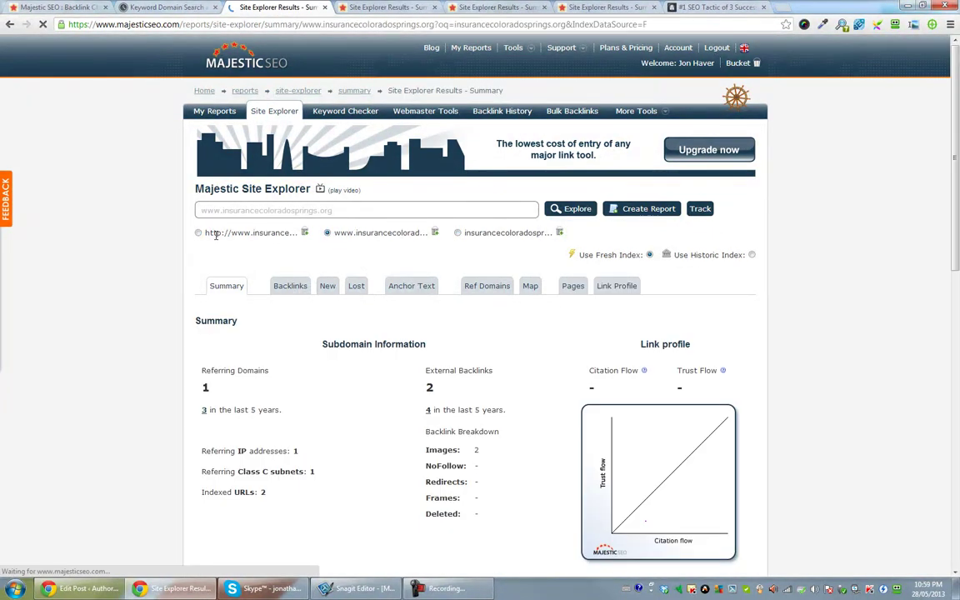
{"action": "left_click", "coordinate": [199, 233]}
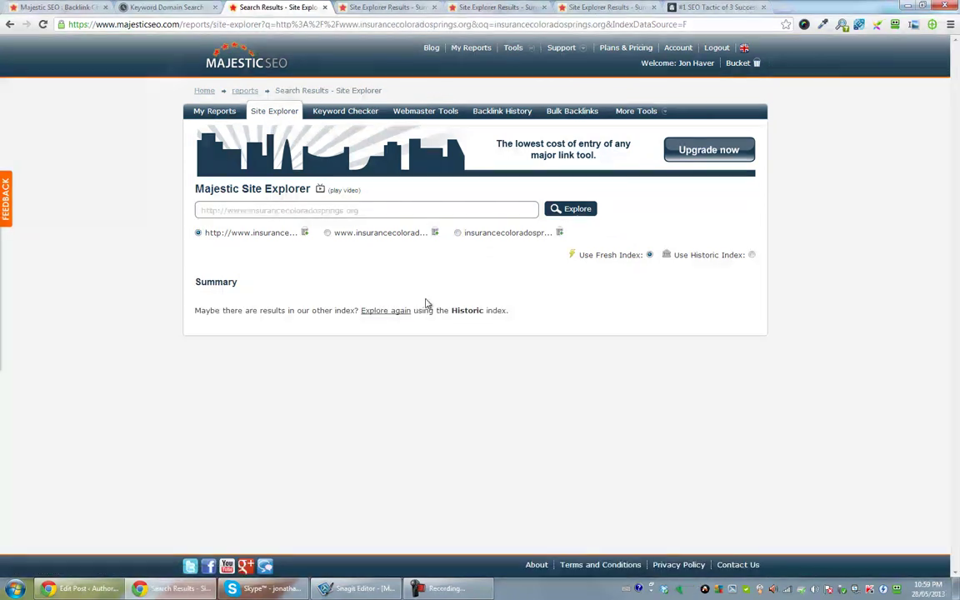
{"action": "left_click", "coordinate": [324, 9]}
- Open the Majestic report for motorinsuranceforwomen.org from the ExpiredDomains list, check its www subdomain metrics, and close the report
{"action": "left_click", "coordinate": [166, 7]}
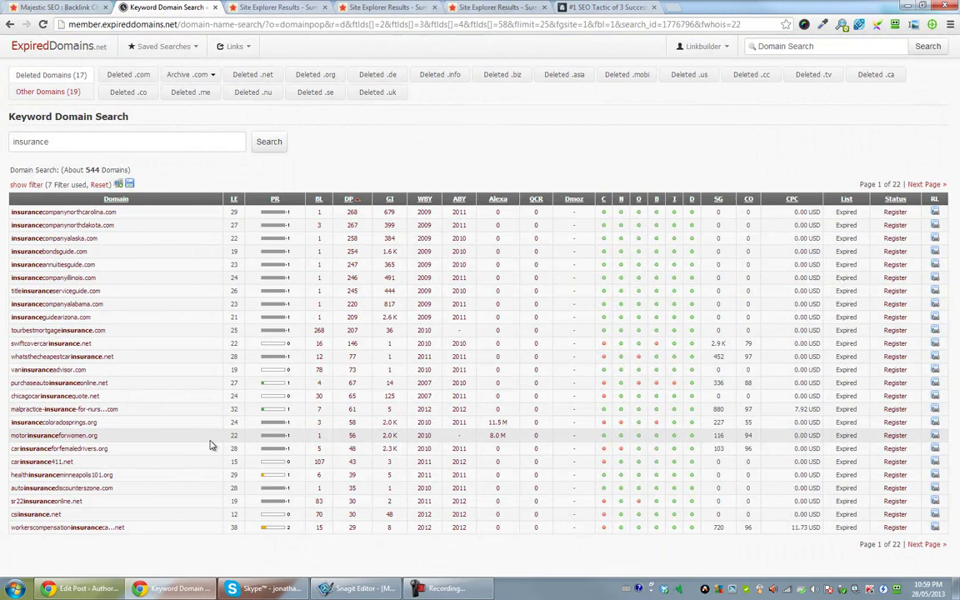
{"action": "right_click", "coordinate": [317, 439]}
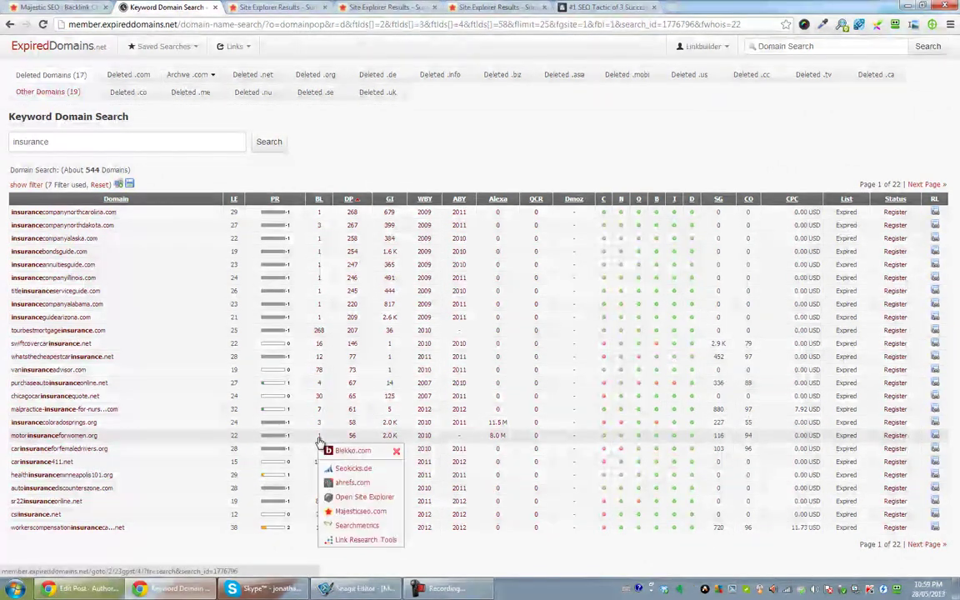
{"action": "left_click", "coordinate": [343, 517]}
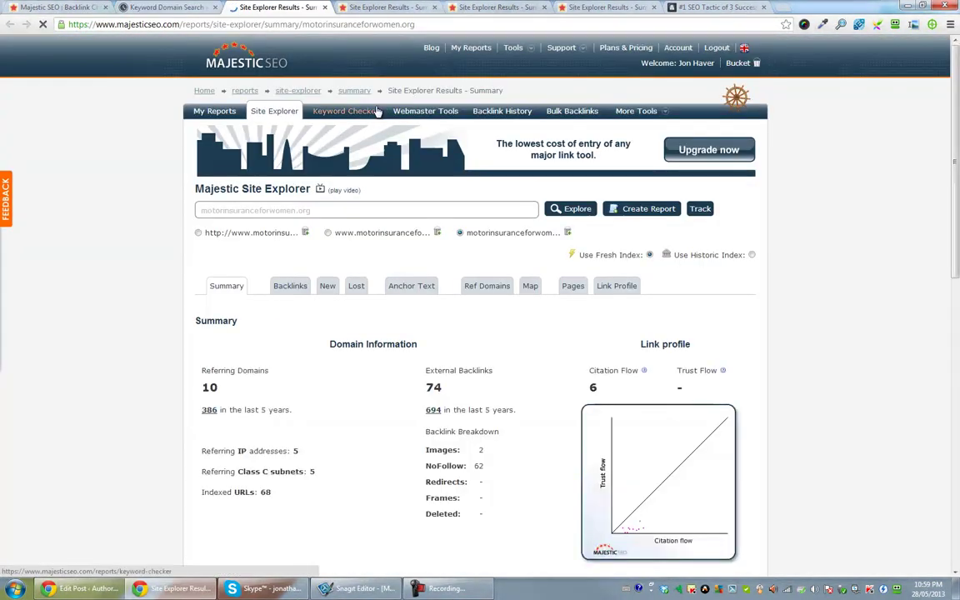
{"action": "left_click", "coordinate": [328, 233]}
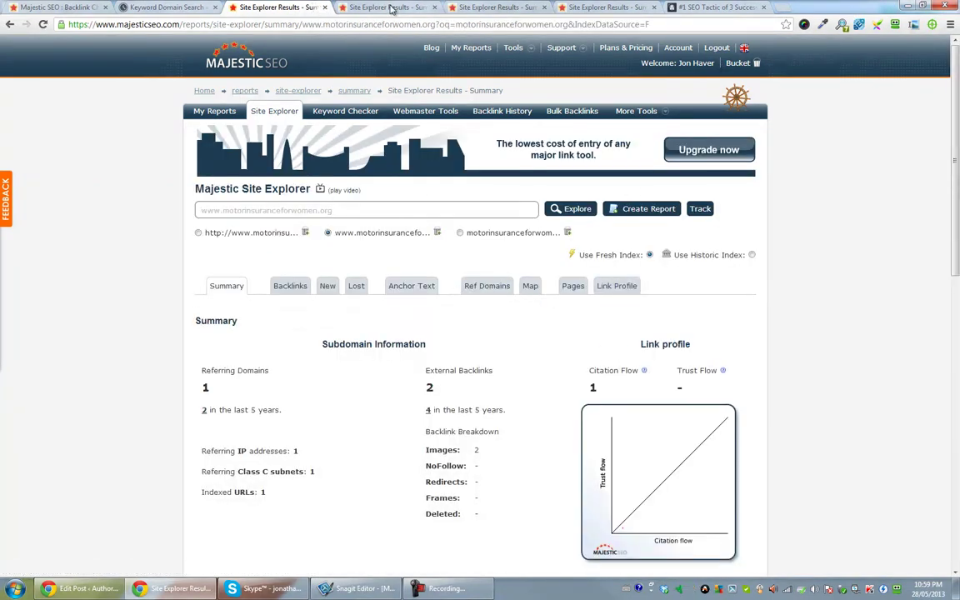
{"action": "left_click", "coordinate": [322, 8]}
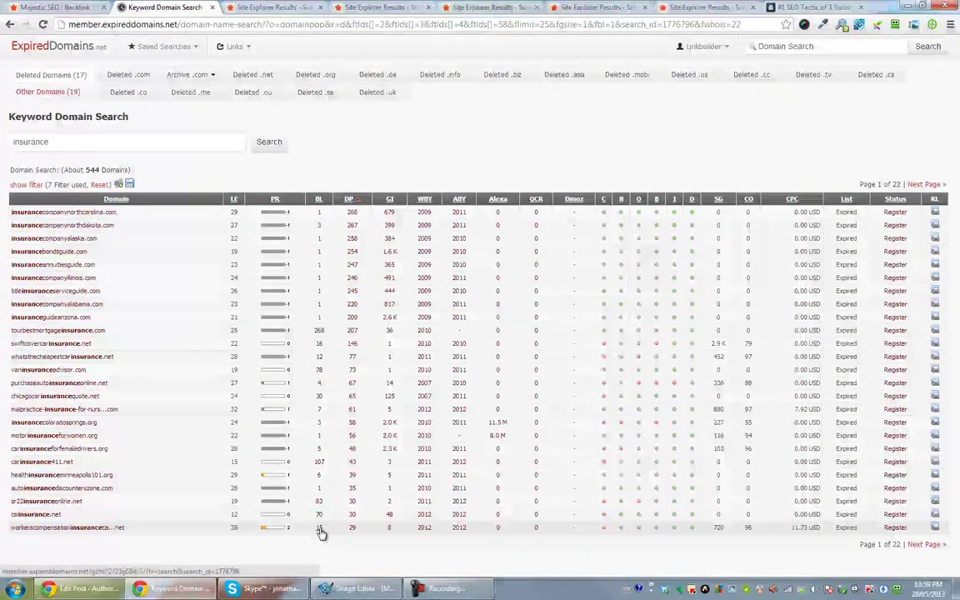
{"action": "mouse_move", "coordinate": [319, 520]}
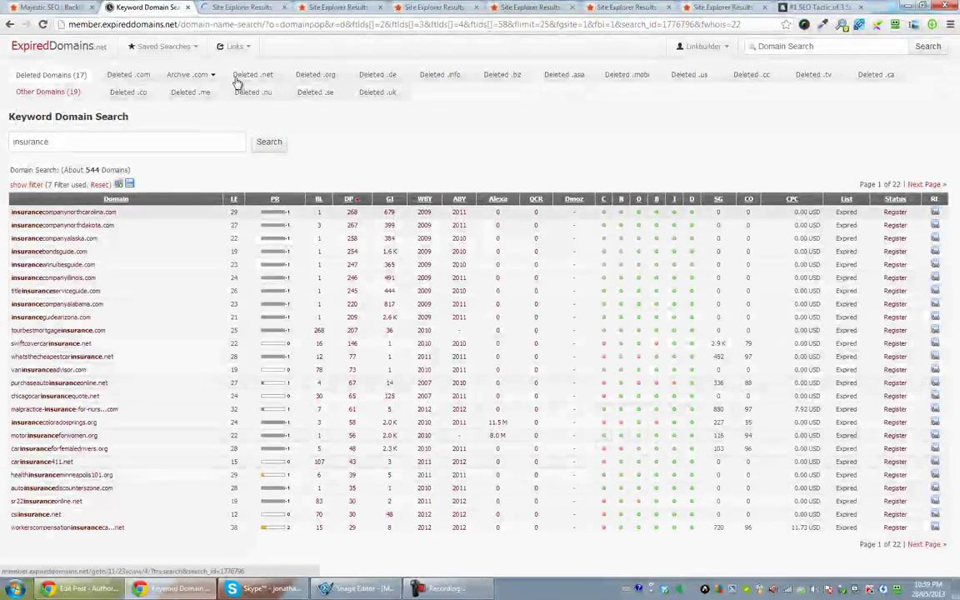
{"action": "left_click", "coordinate": [240, 7]}
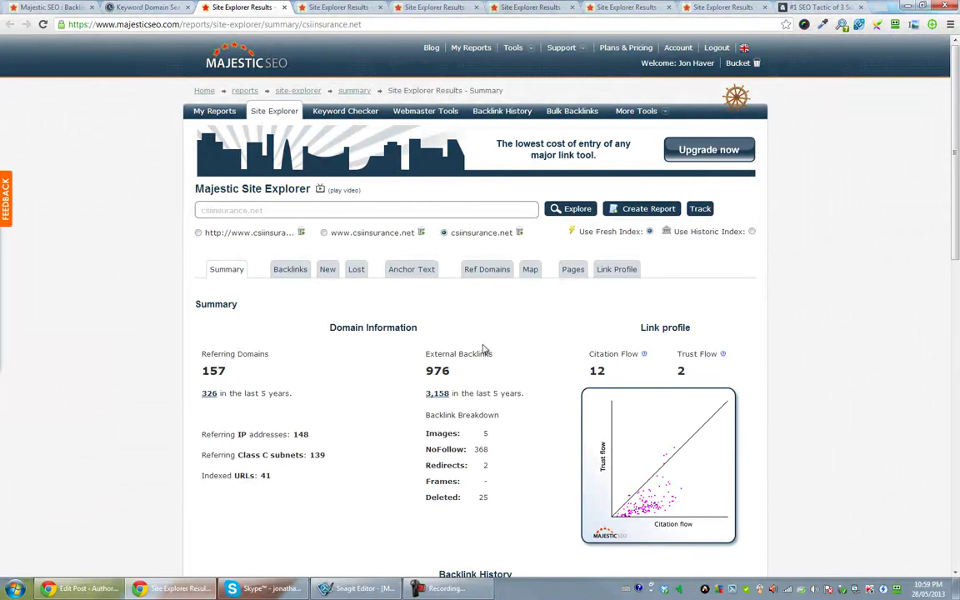
{"action": "left_click", "coordinate": [198, 232]}
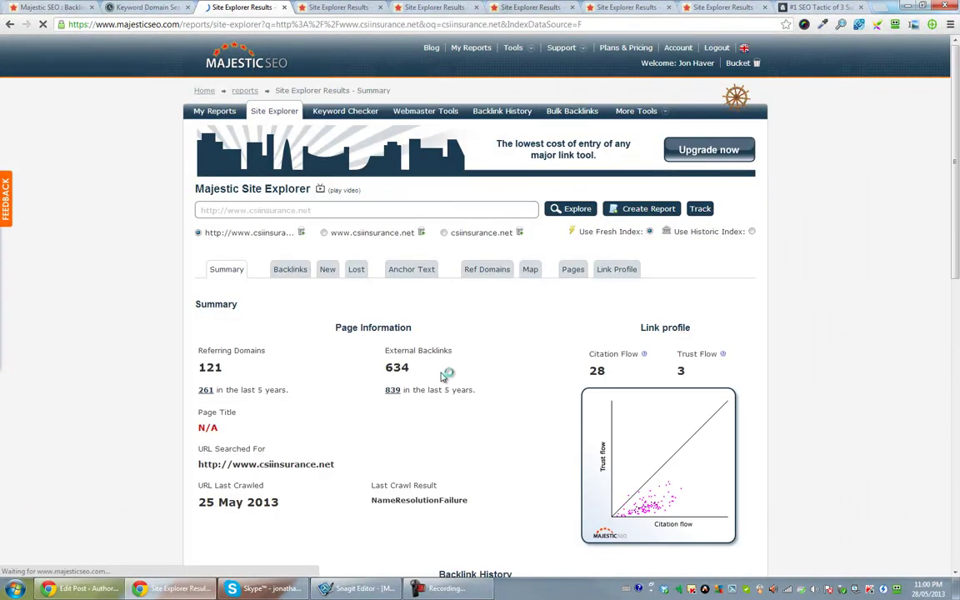
{"action": "scroll", "coordinate": [479, 439], "scroll_direction": "down", "scroll_amount": 6}
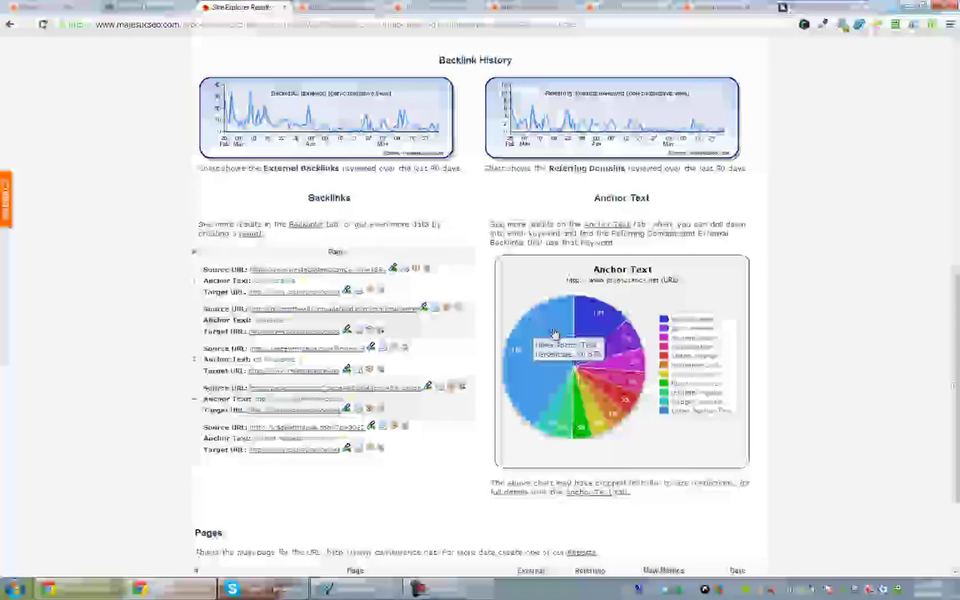
{"action": "mouse_move", "coordinate": [618, 353]}
{"action": "scroll", "coordinate": [375, 285], "scroll_direction": "up", "scroll_amount": 5}
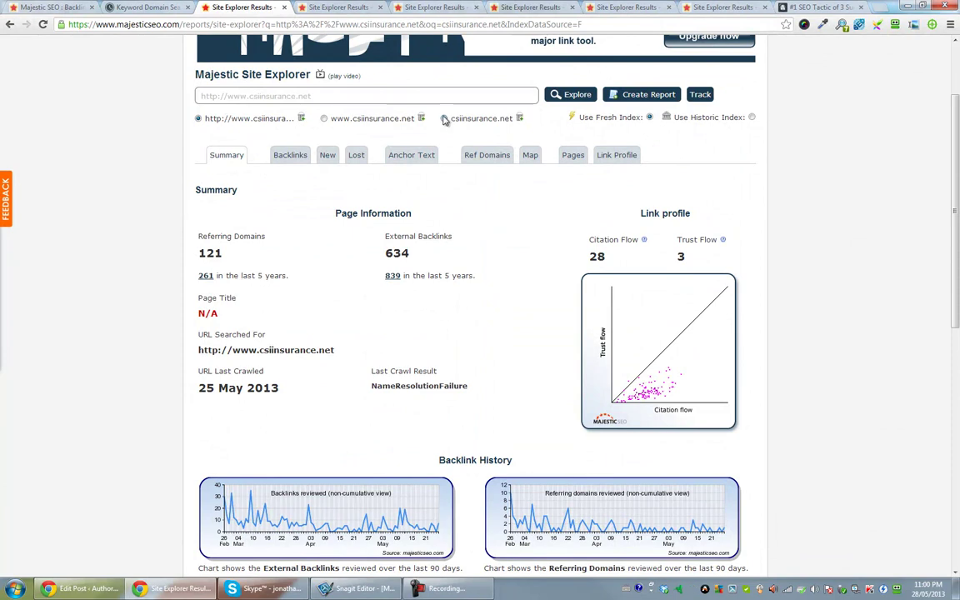
- Compare the root domain and www subdomain metrics of csiinsurance.net, and examine the subdomain's link profile, backlinks and anchor text
{"action": "left_click", "coordinate": [444, 118]}
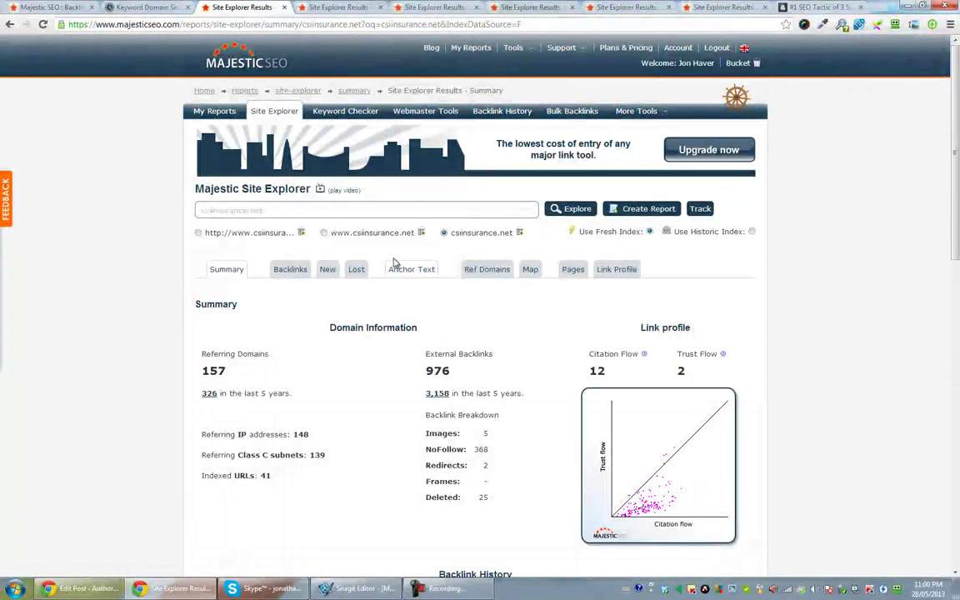
{"action": "left_click", "coordinate": [323, 232]}
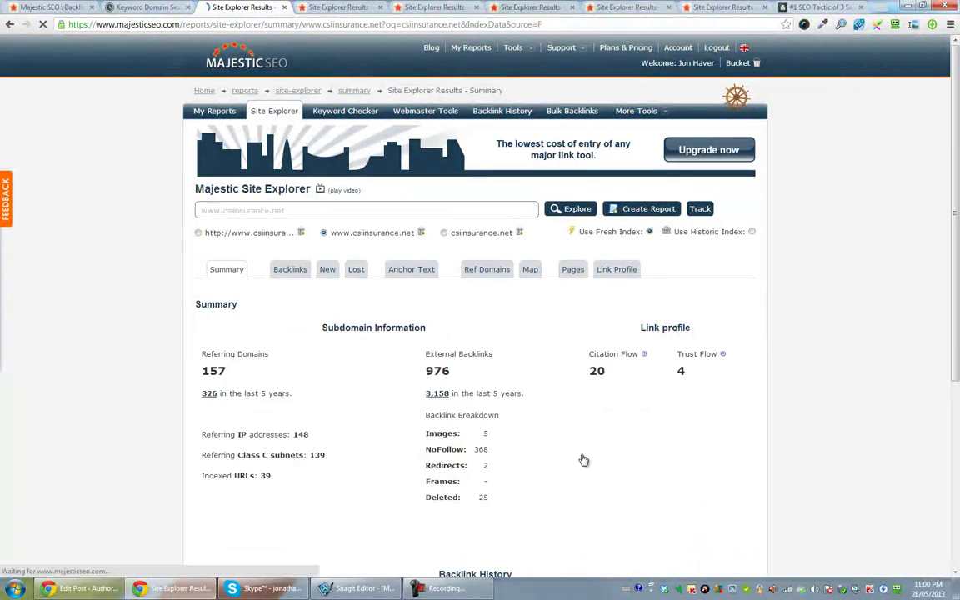
{"action": "scroll", "coordinate": [669, 279], "scroll_direction": "down", "scroll_amount": 4}
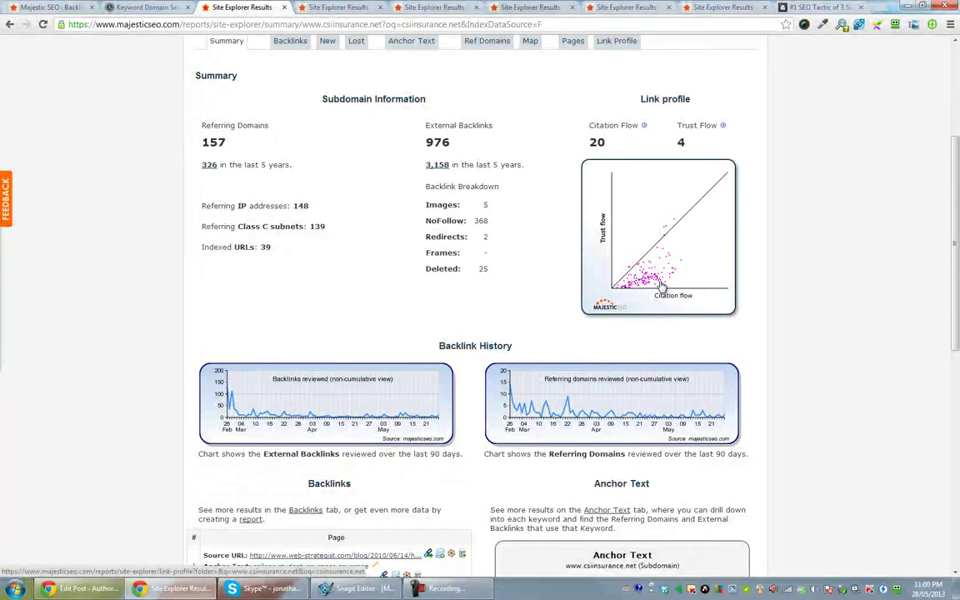
{"action": "scroll", "coordinate": [668, 315], "scroll_direction": "down", "scroll_amount": 4}
{"action": "scroll", "coordinate": [570, 390], "scroll_direction": "up", "scroll_amount": 8}
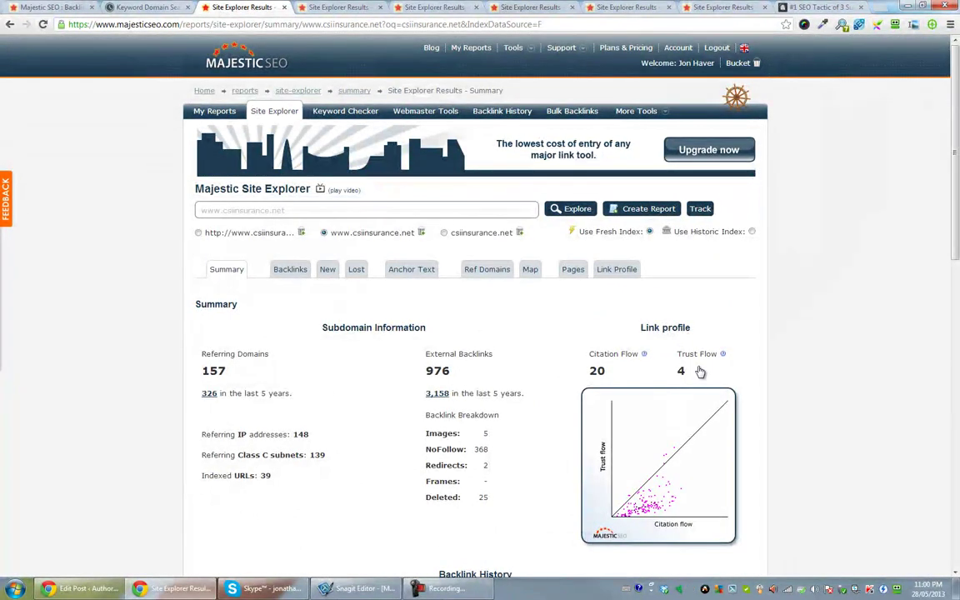
{"action": "scroll", "coordinate": [538, 561], "scroll_direction": "down", "scroll_amount": 5}
{"action": "scroll", "coordinate": [517, 429], "scroll_direction": "up", "scroll_amount": 3}
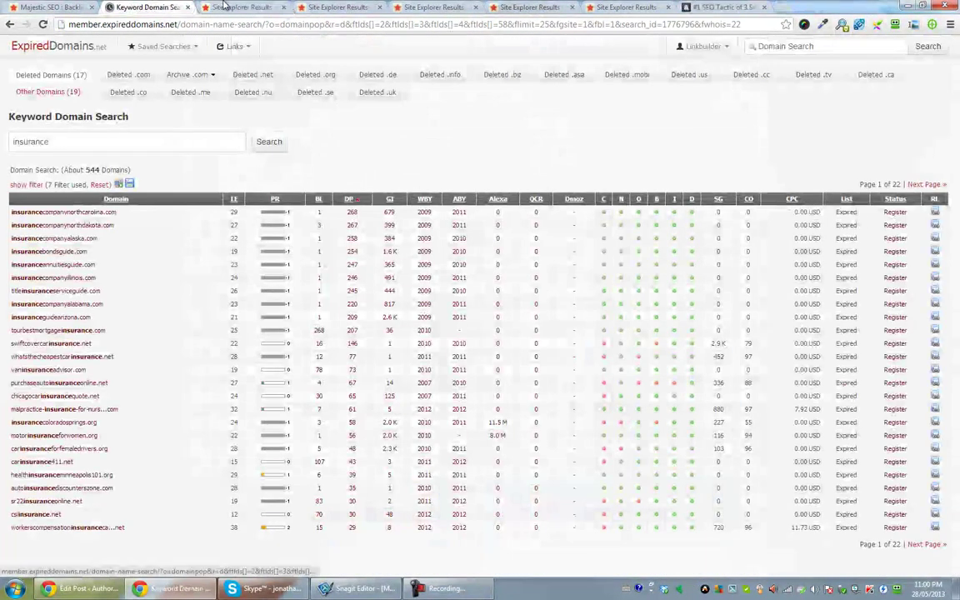
{"action": "left_click", "coordinate": [223, 7]}
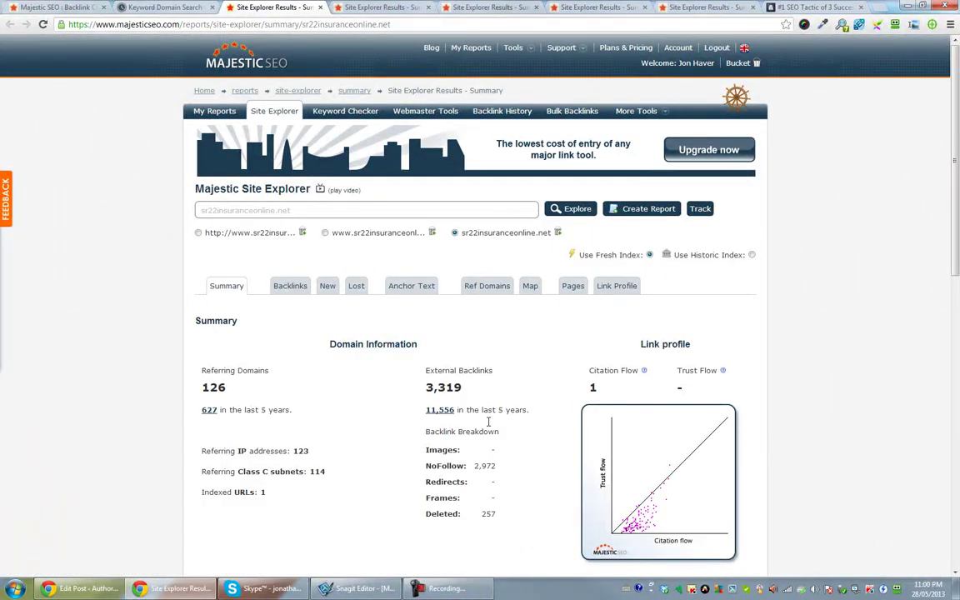
{"action": "scroll", "coordinate": [488, 421], "scroll_direction": "down", "scroll_amount": 7}
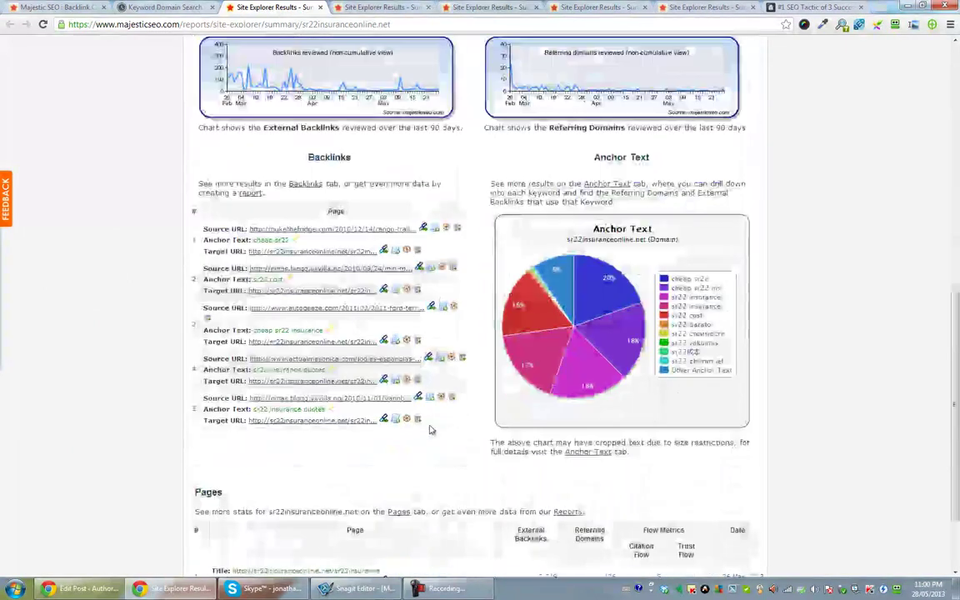
{"action": "scroll", "coordinate": [326, 268], "scroll_direction": "up", "scroll_amount": 3}
{"action": "scroll", "coordinate": [342, 262], "scroll_direction": "down", "scroll_amount": 2}
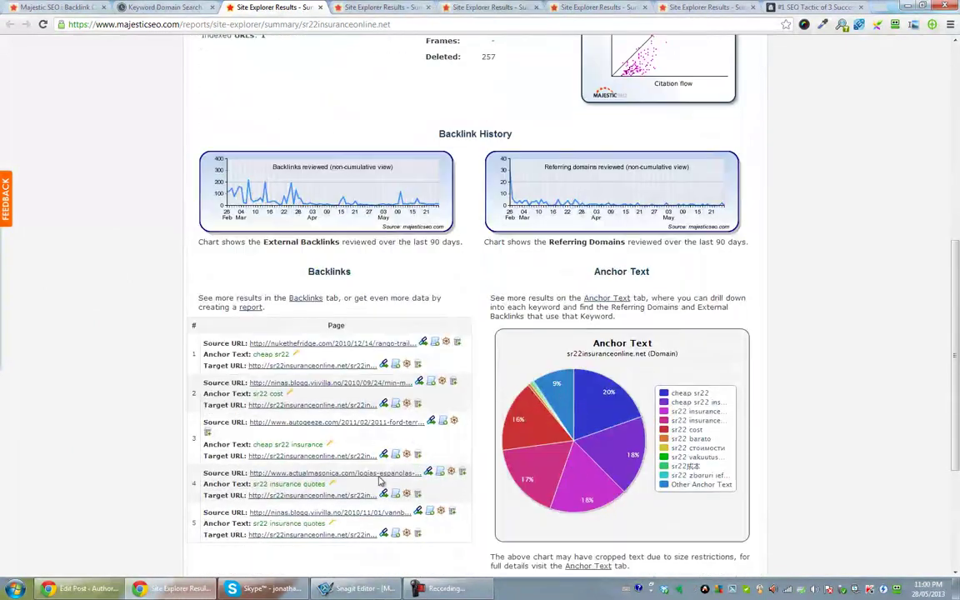
{"action": "scroll", "coordinate": [379, 481], "scroll_direction": "down", "scroll_amount": 2}
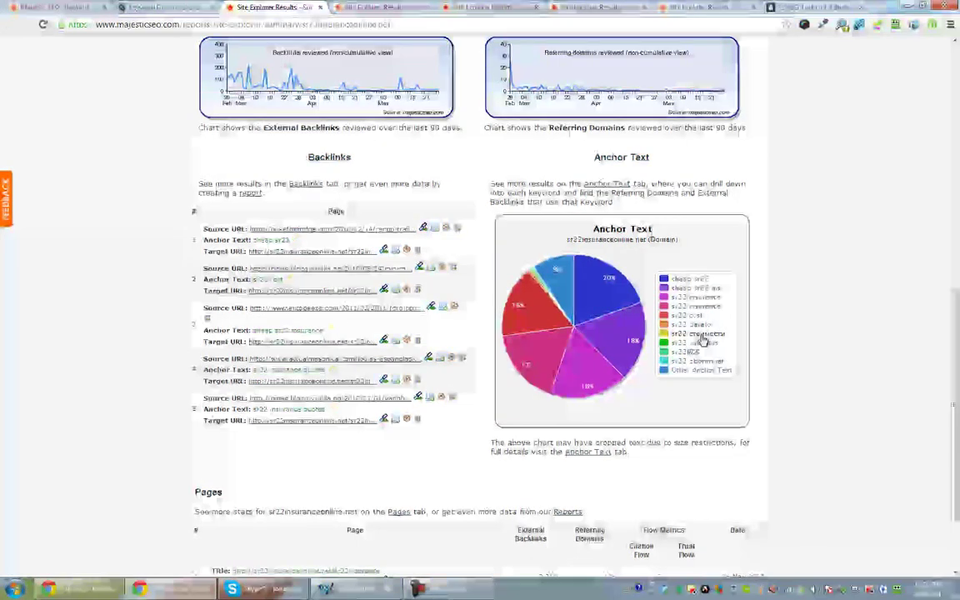
{"action": "scroll", "coordinate": [315, 413], "scroll_direction": "up", "scroll_amount": 5}
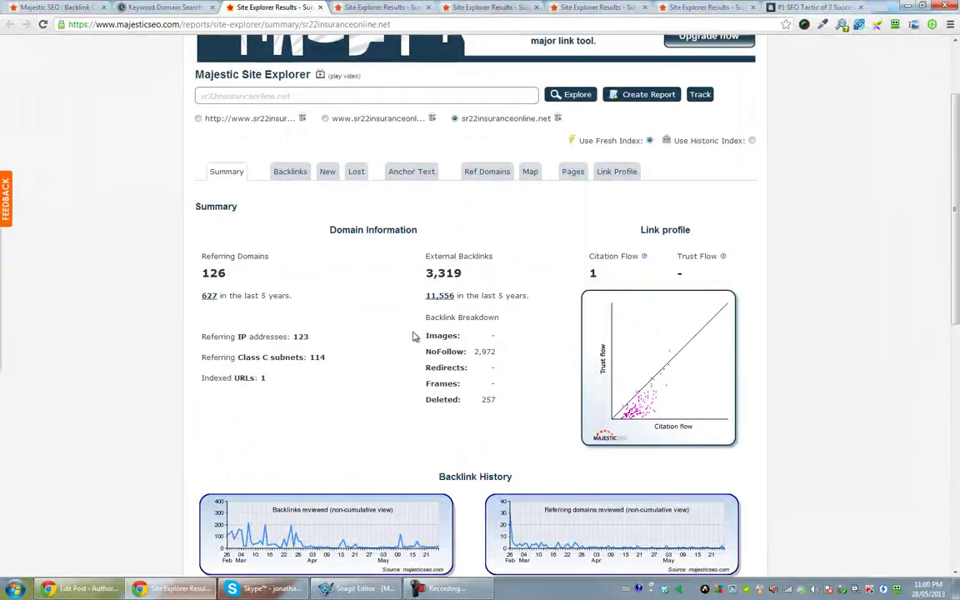
{"action": "scroll", "coordinate": [414, 336], "scroll_direction": "up", "scroll_amount": 2}
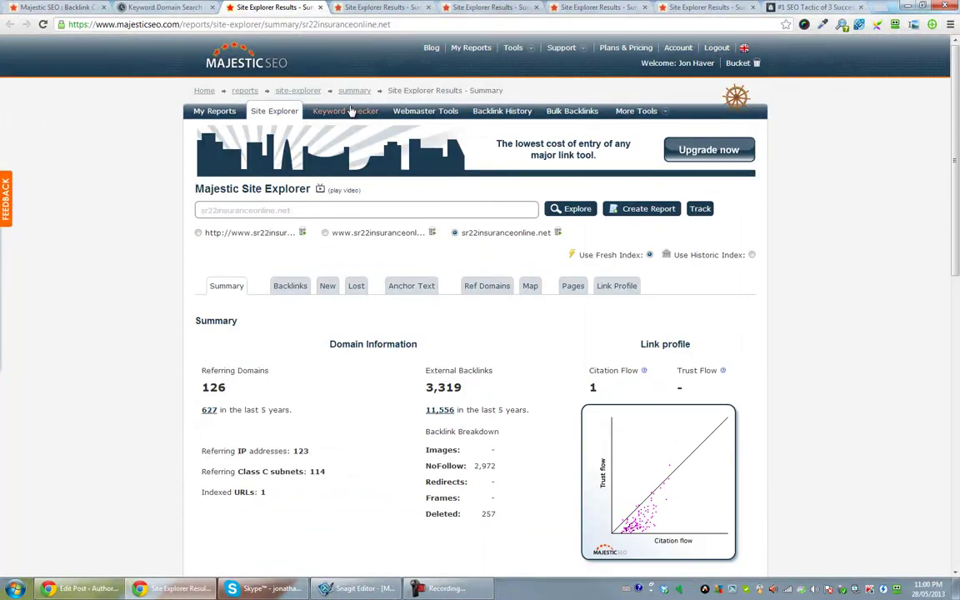
{"action": "left_click", "coordinate": [200, 233]}
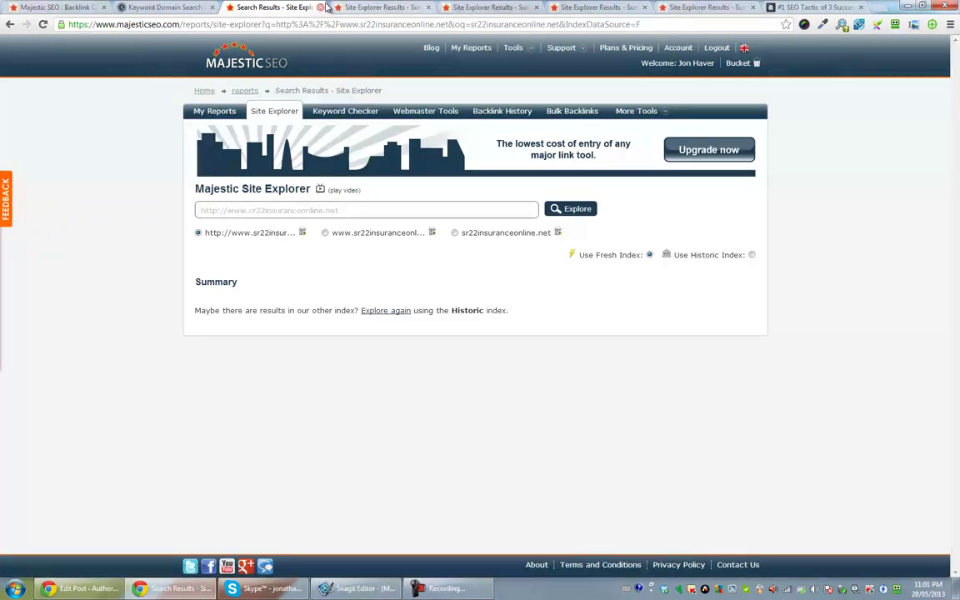
{"action": "left_click", "coordinate": [320, 7]}
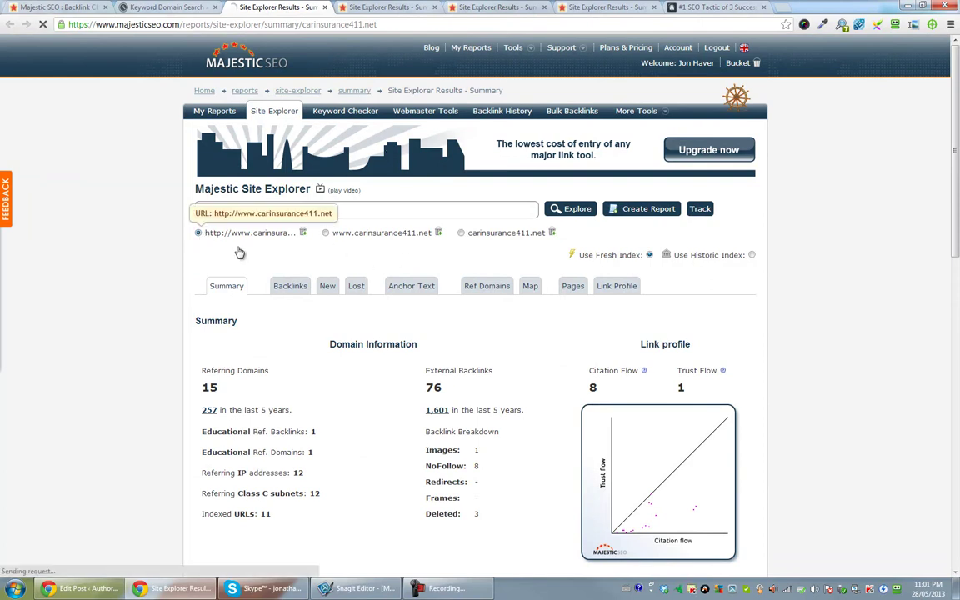
- Check the exact URL metrics of carinsurance411.net, and close its report along with those of tourbestmortgageinsurance.com and finalexpenseburialinsurance.net
{"action": "left_click", "coordinate": [198, 232]}
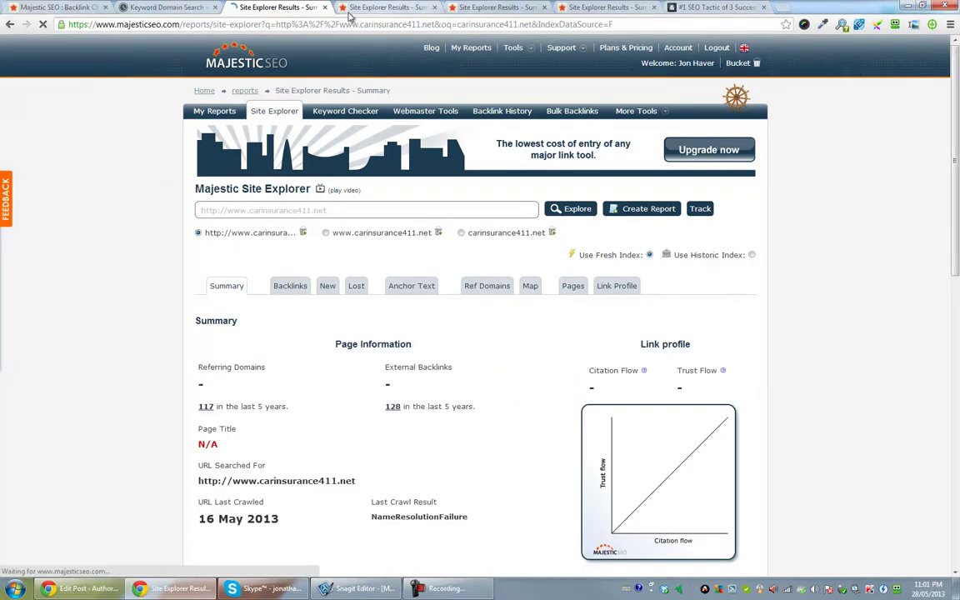
{"action": "left_click", "coordinate": [325, 8]}
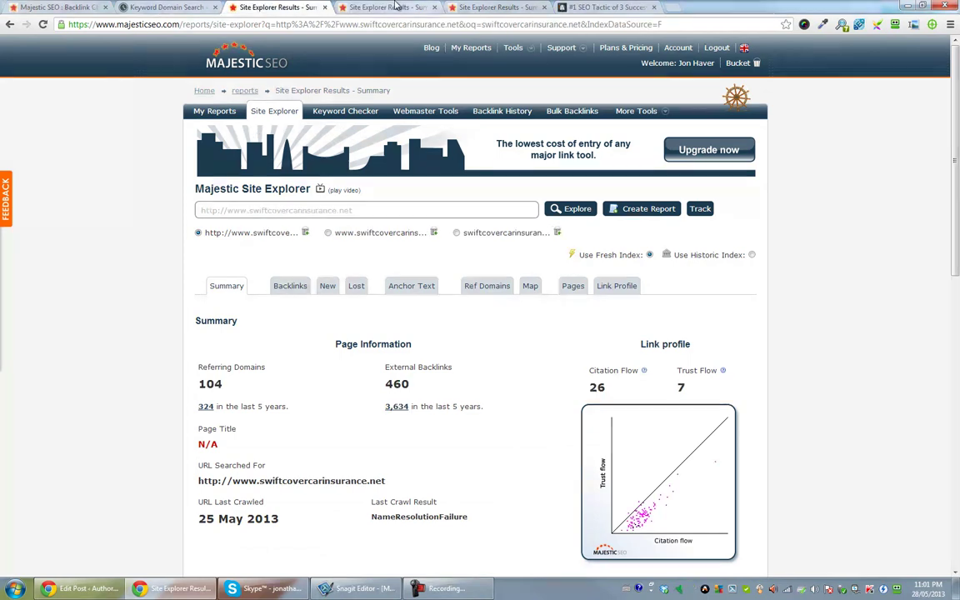
{"action": "left_click", "coordinate": [397, 7]}
{"action": "scroll", "coordinate": [450, 300], "scroll_direction": "up", "scroll_amount": 6}
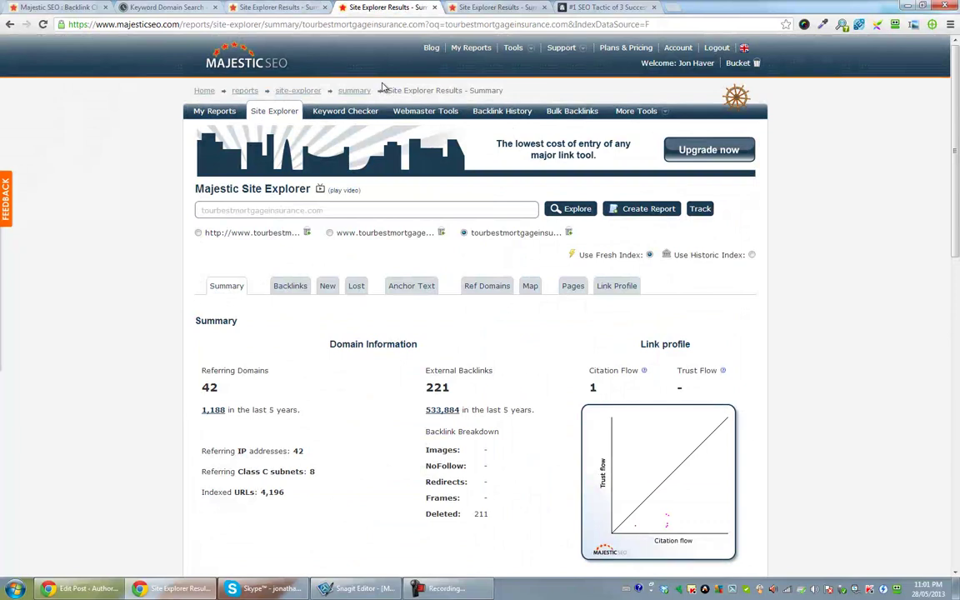
{"action": "left_click", "coordinate": [435, 8]}
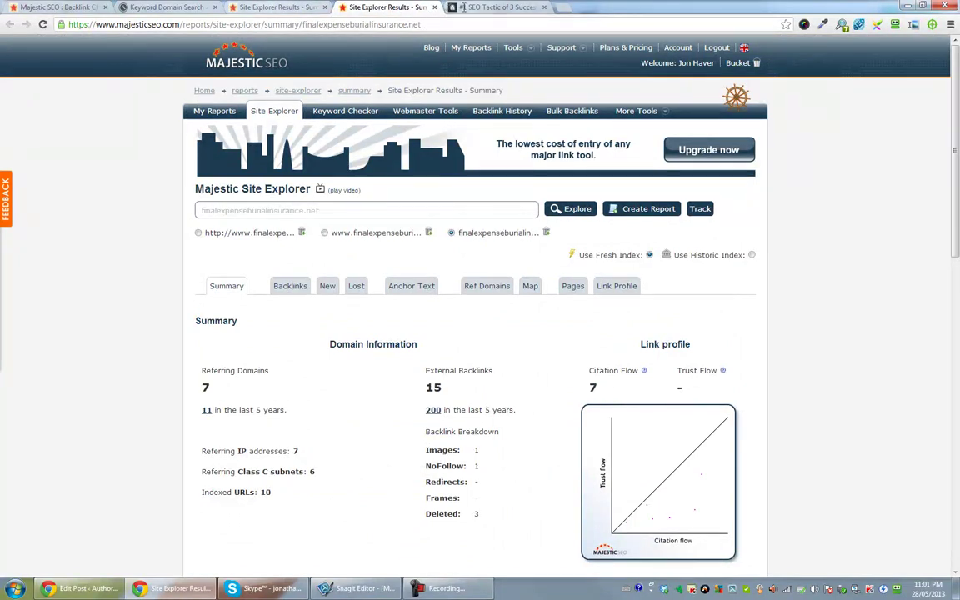
{"action": "left_click", "coordinate": [434, 8]}
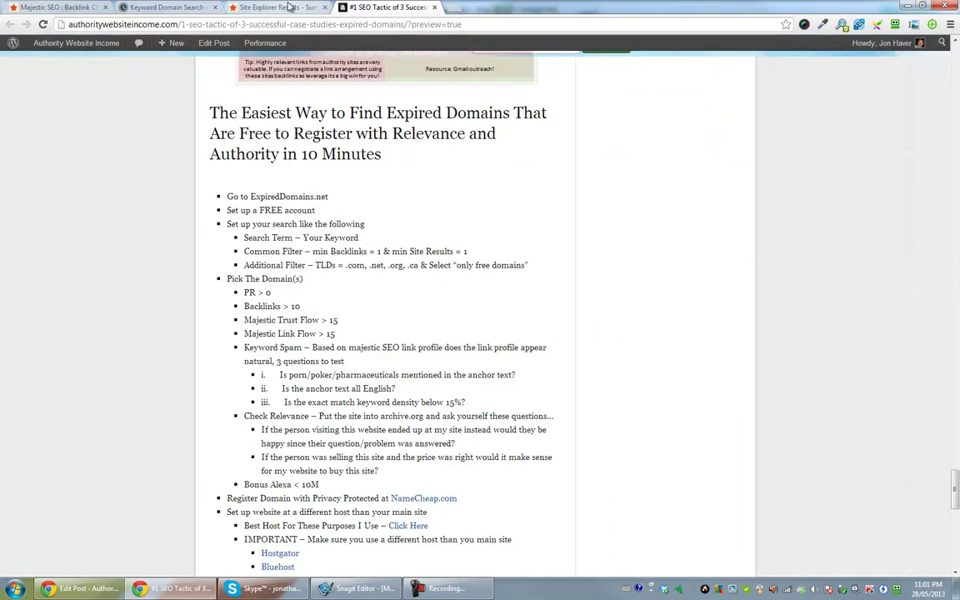
- Open the Majestic report for workerscompensationinsurancecalifornia.net from the ExpiredDomains.net results and review its flow metrics, backlink history and anchor text
{"action": "left_click", "coordinate": [256, 7]}
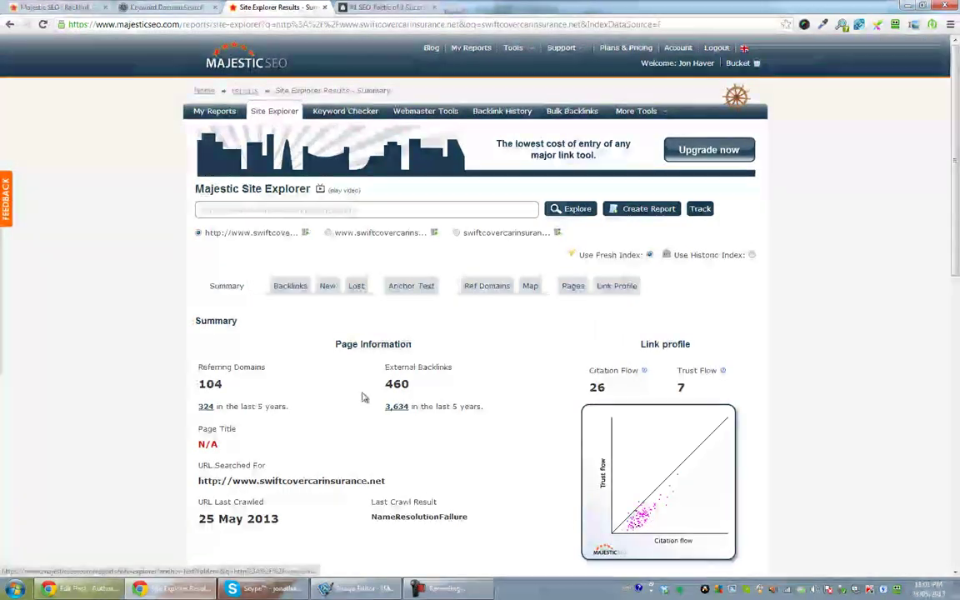
{"action": "left_click", "coordinate": [150, 7]}
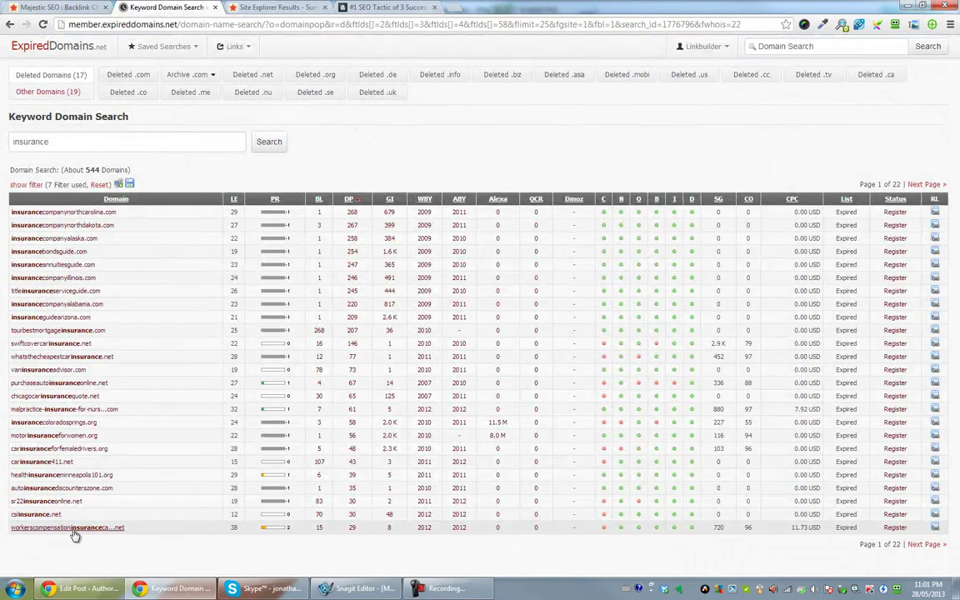
{"action": "left_click", "coordinate": [316, 527]}
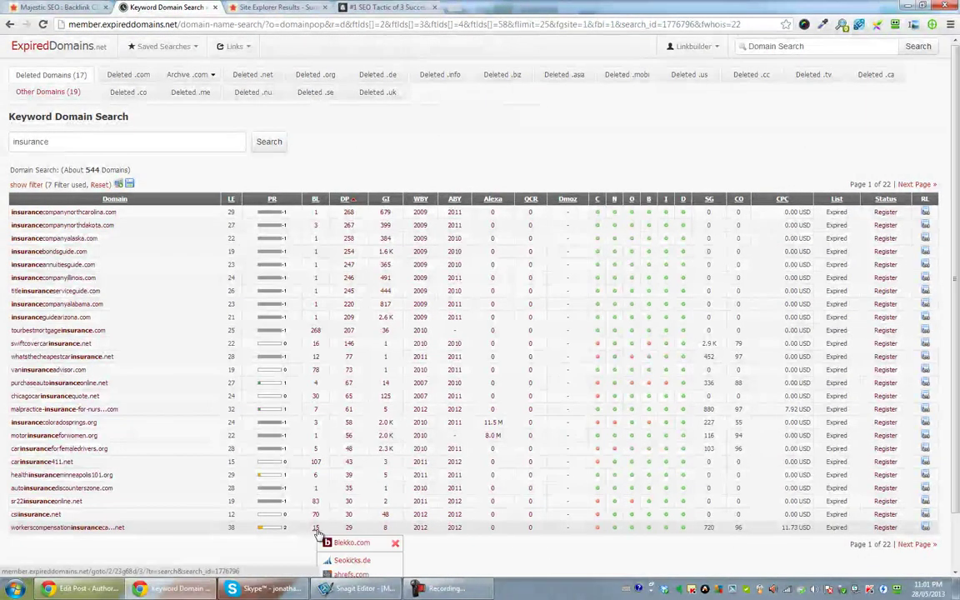
{"action": "scroll", "coordinate": [356, 557], "scroll_direction": "down", "scroll_amount": 2}
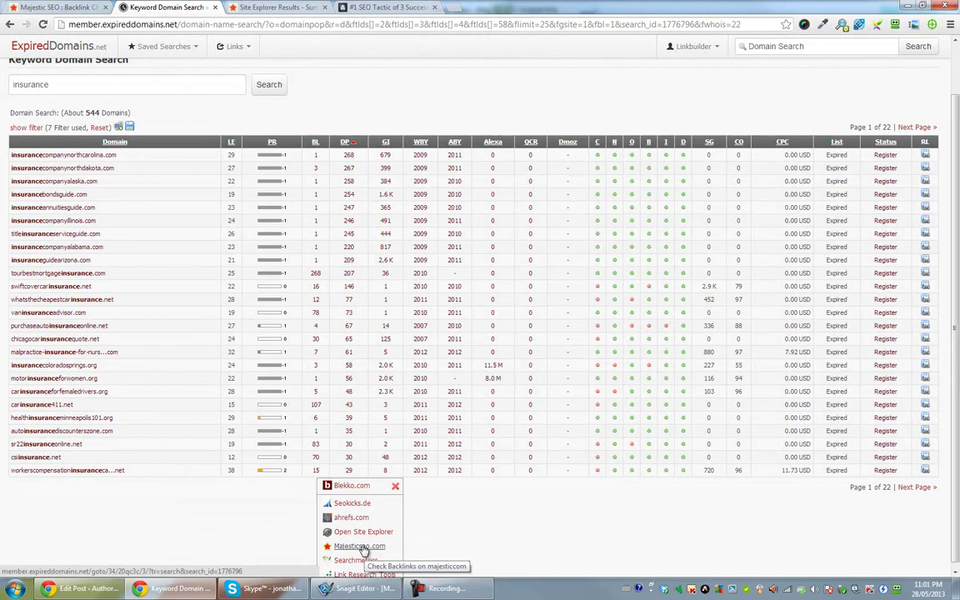
{"action": "left_click", "coordinate": [359, 547]}
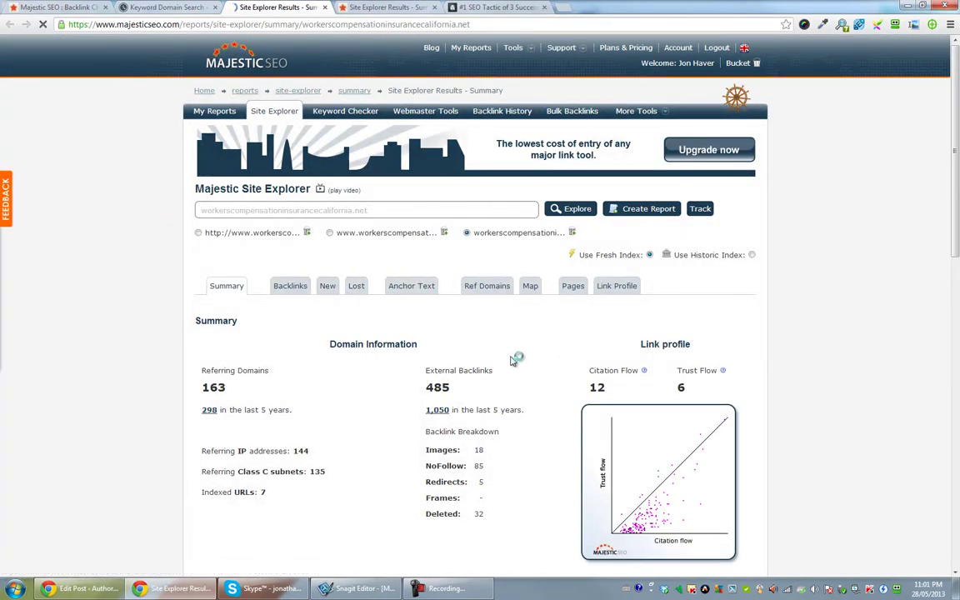
{"action": "scroll", "coordinate": [430, 481], "scroll_direction": "down", "scroll_amount": 5}
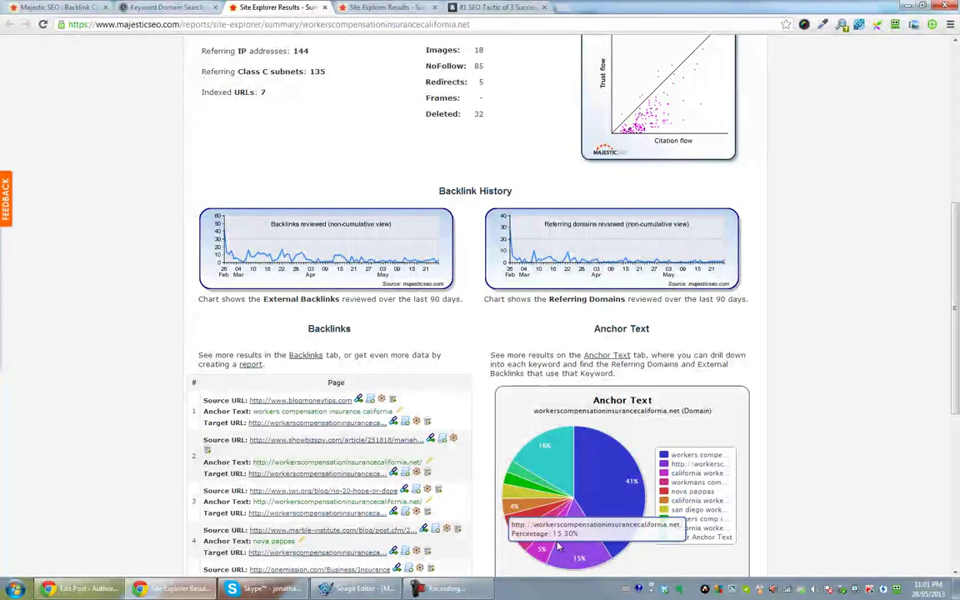
{"action": "scroll", "coordinate": [433, 523], "scroll_direction": "down", "scroll_amount": 1}
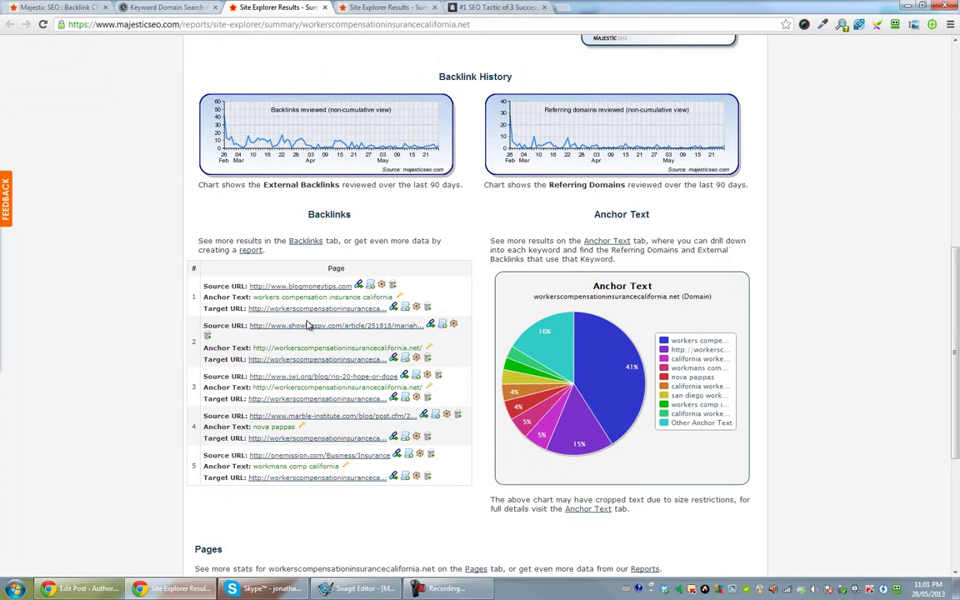
- Inspect the blogmoneytips.com and showbizspy.com source pages linking to workerscompensationinsurancecalifornia.net, and close both pages
{"action": "middle_click", "coordinate": [300, 286]}
{"action": "scroll", "coordinate": [333, 208], "scroll_direction": "up", "scroll_amount": 2}
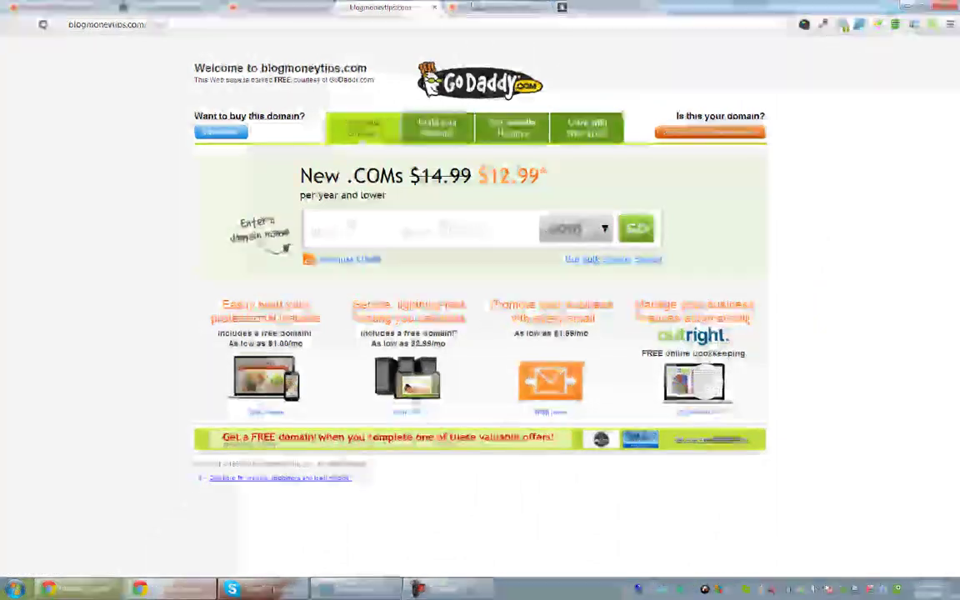
{"action": "left_click", "coordinate": [323, 9]}
{"action": "scroll", "coordinate": [375, 257], "scroll_direction": "down", "scroll_amount": 2}
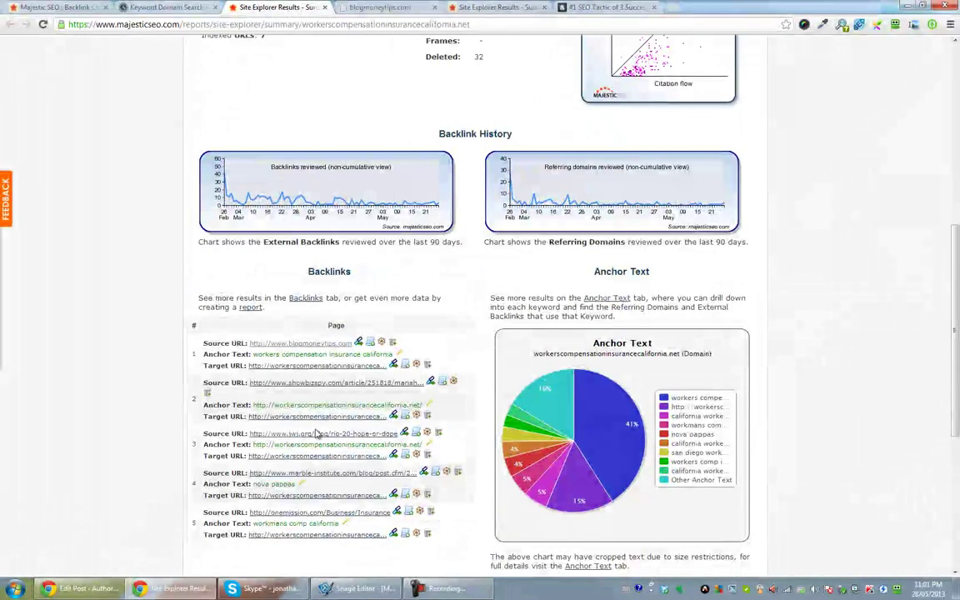
{"action": "middle_click", "coordinate": [302, 385]}
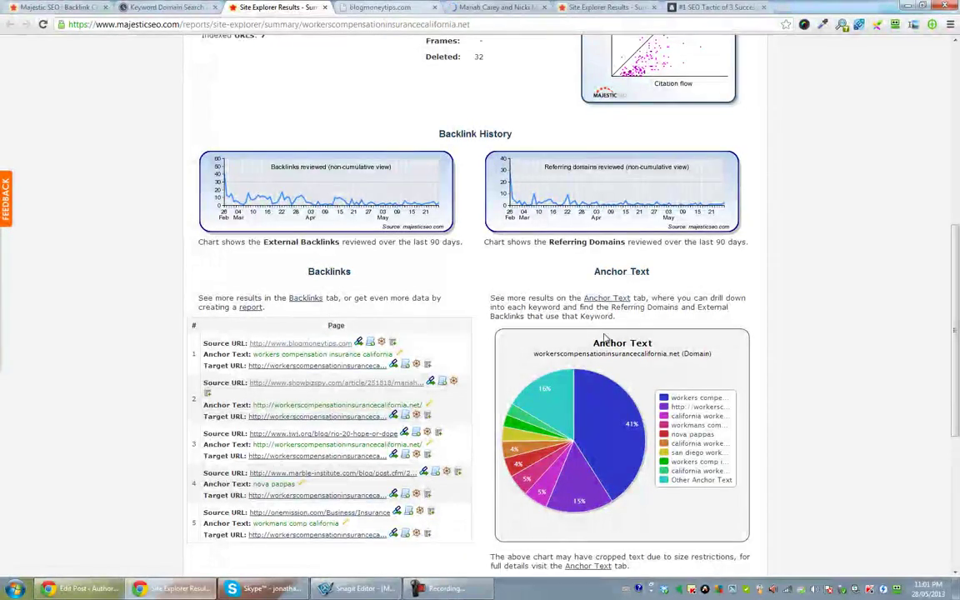
{"action": "scroll", "coordinate": [595, 336], "scroll_direction": "up", "scroll_amount": 3}
{"action": "left_click", "coordinate": [496, 7]}
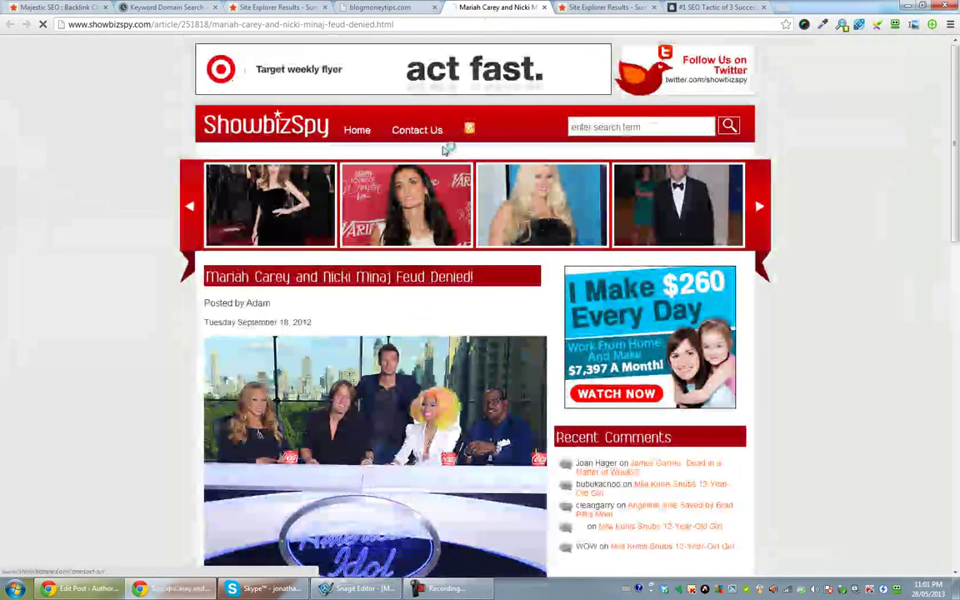
{"action": "left_click", "coordinate": [544, 8]}
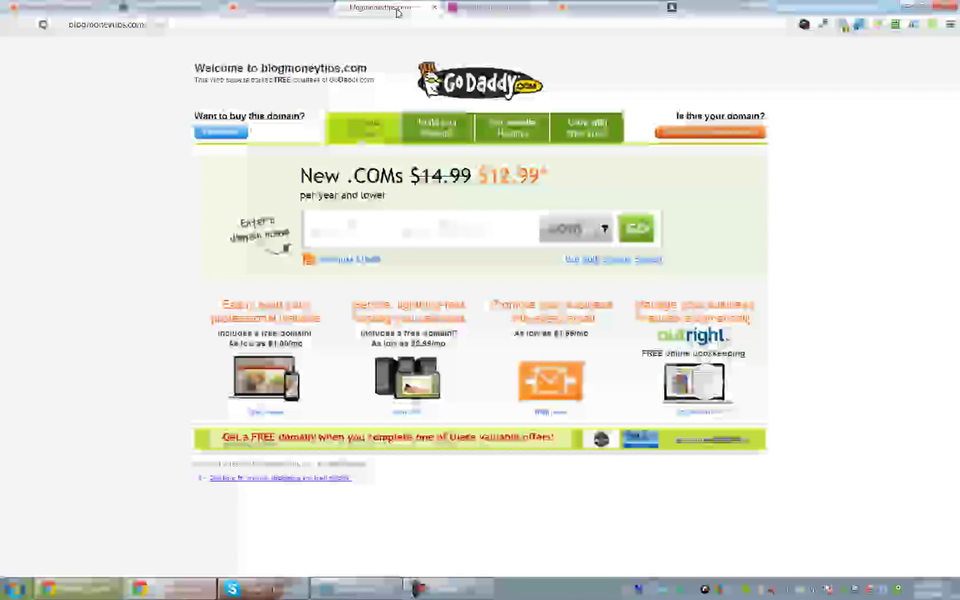
{"action": "left_click", "coordinate": [434, 7]}
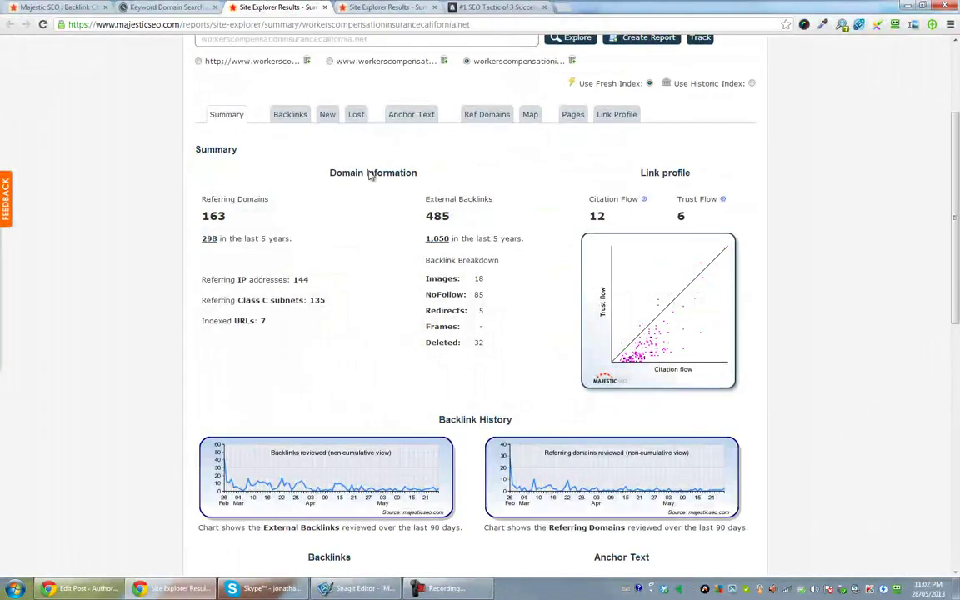
{"action": "scroll", "coordinate": [372, 183], "scroll_direction": "up", "scroll_amount": 3}
- Go to the second page of the insurance domain results and load the Majestic backlink report for needinsurancecalifornia.com
{"action": "left_click", "coordinate": [169, 10]}
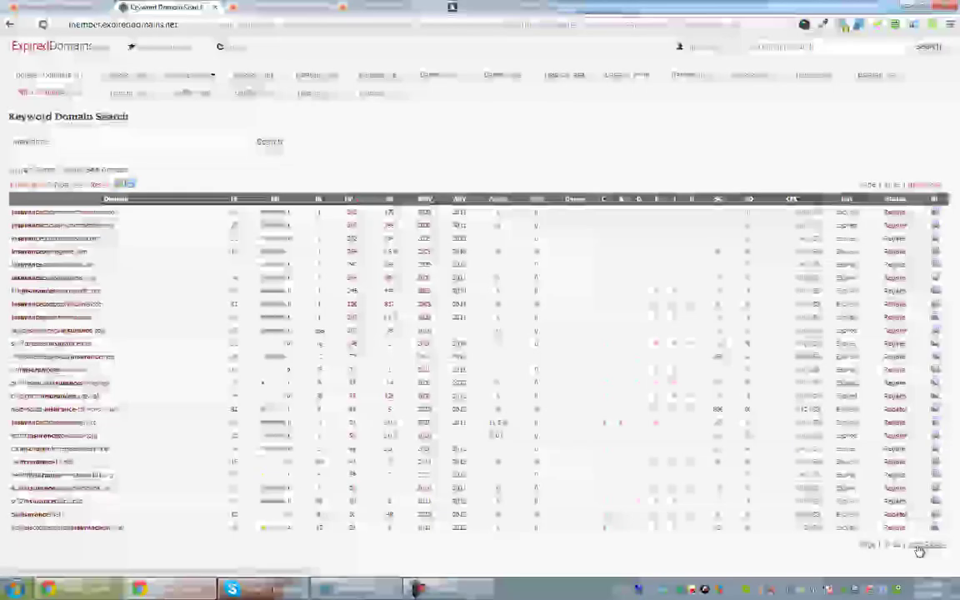
{"action": "left_click", "coordinate": [923, 545]}
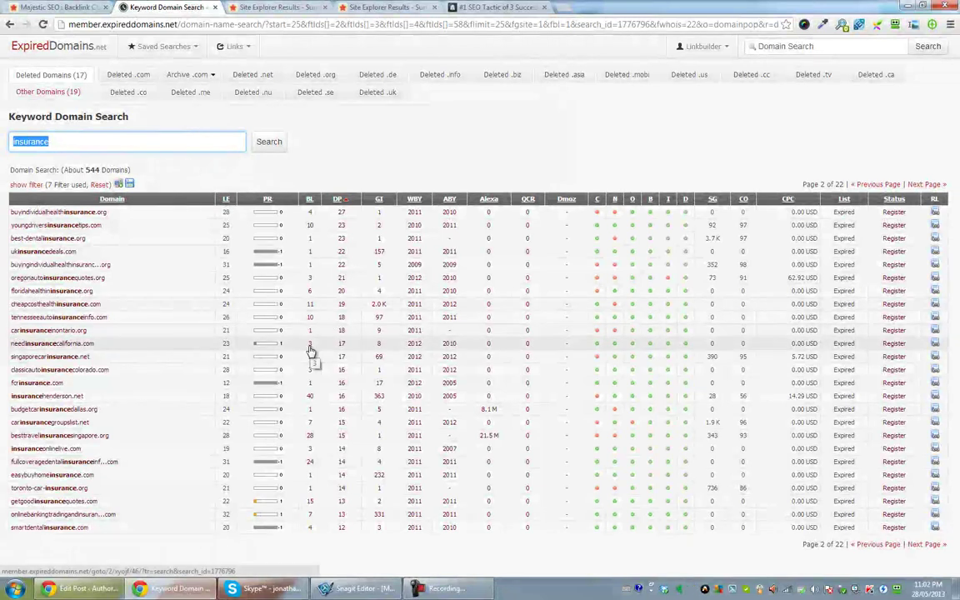
{"action": "right_click", "coordinate": [309, 350]}
{"action": "left_click", "coordinate": [330, 388]}
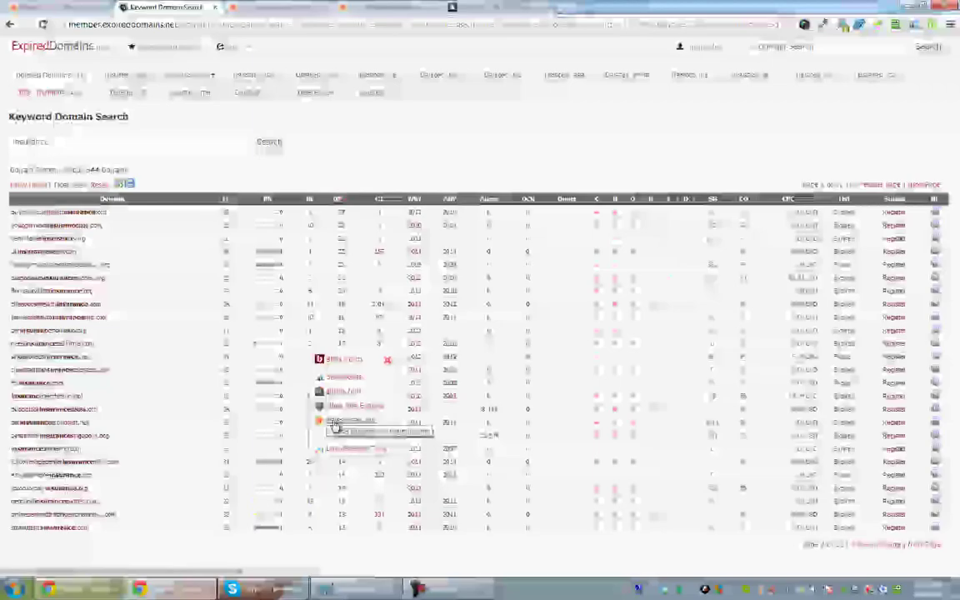
{"action": "left_click", "coordinate": [173, 10]}
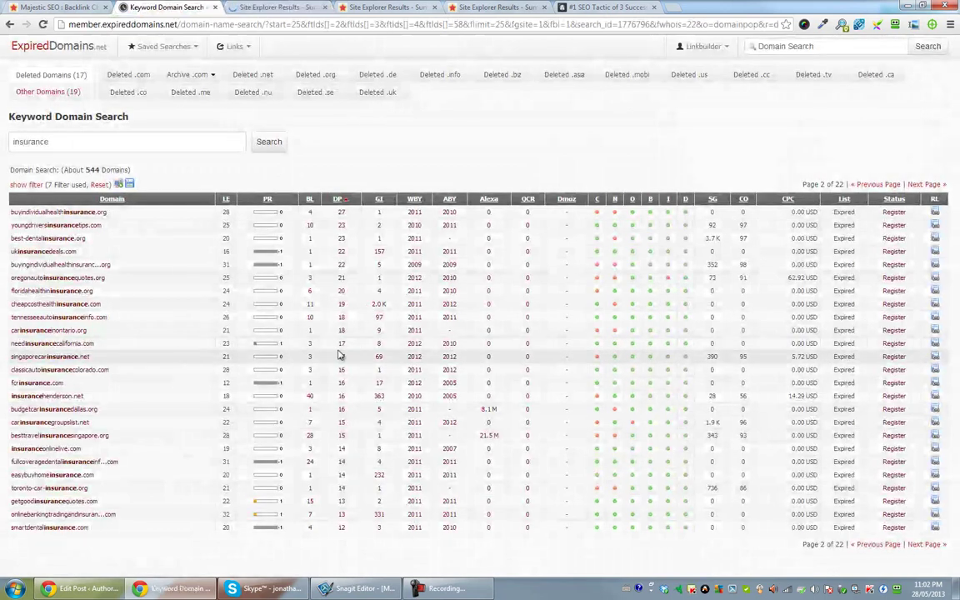
- Load the Majestic backlink reports for insurancehenderson.net and fcrinsurance.com from the second results page
{"action": "left_click", "coordinate": [308, 401]}
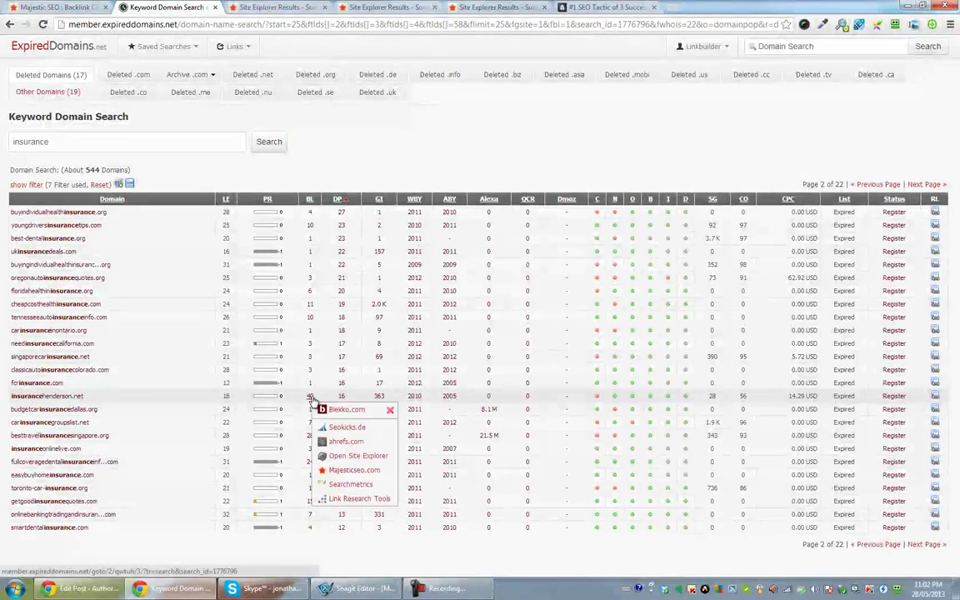
{"action": "left_click", "coordinate": [341, 472]}
{"action": "left_click", "coordinate": [173, 10]}
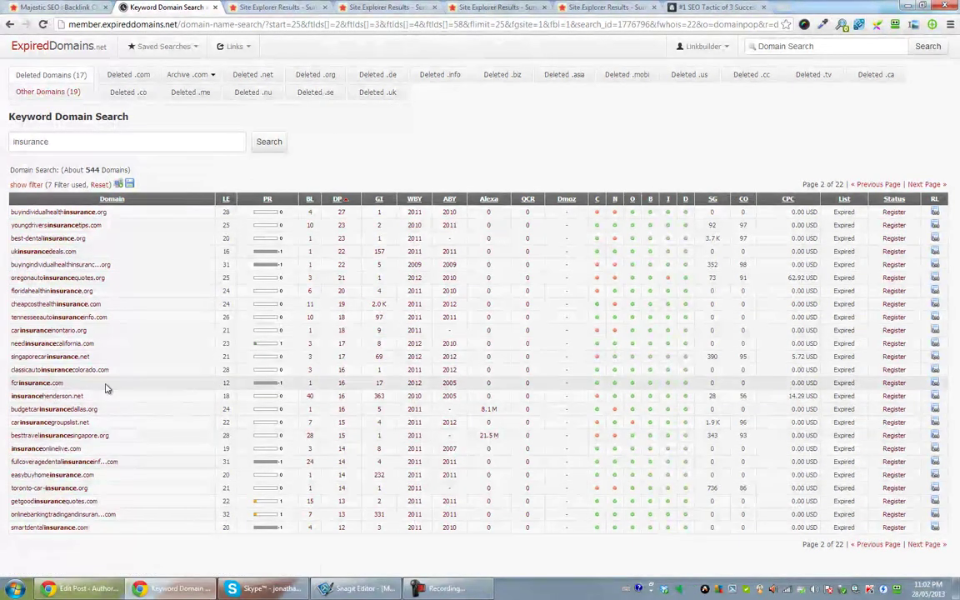
{"action": "left_click", "coordinate": [310, 388]}
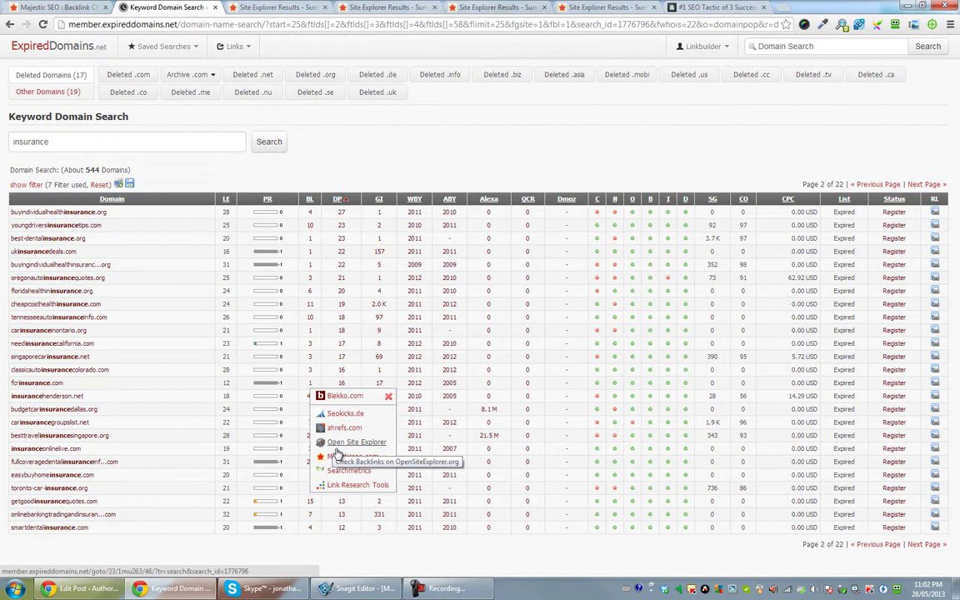
{"action": "left_click", "coordinate": [305, 416]}
{"action": "left_click", "coordinate": [170, 7]}
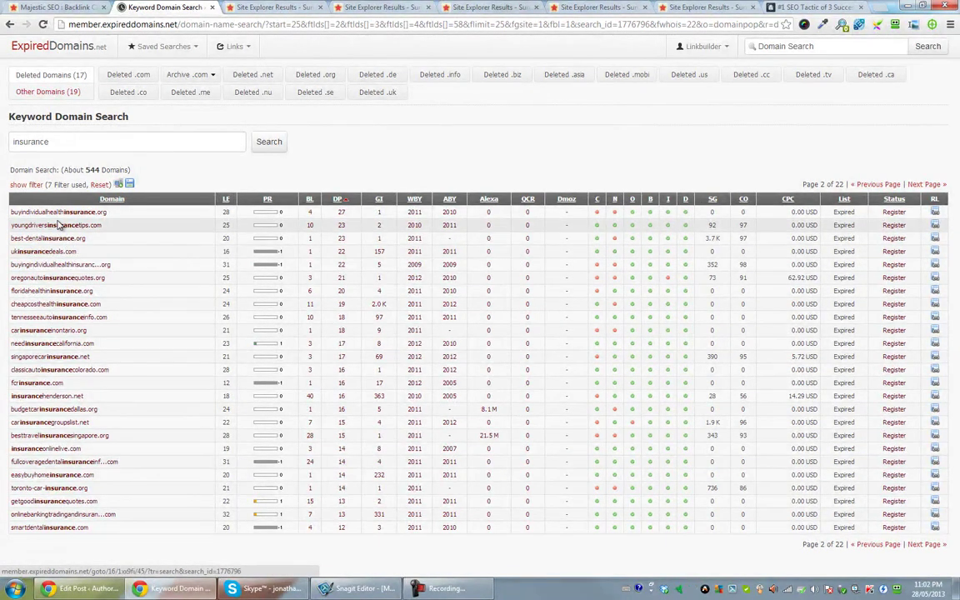
{"action": "left_click", "coordinate": [270, 7]}
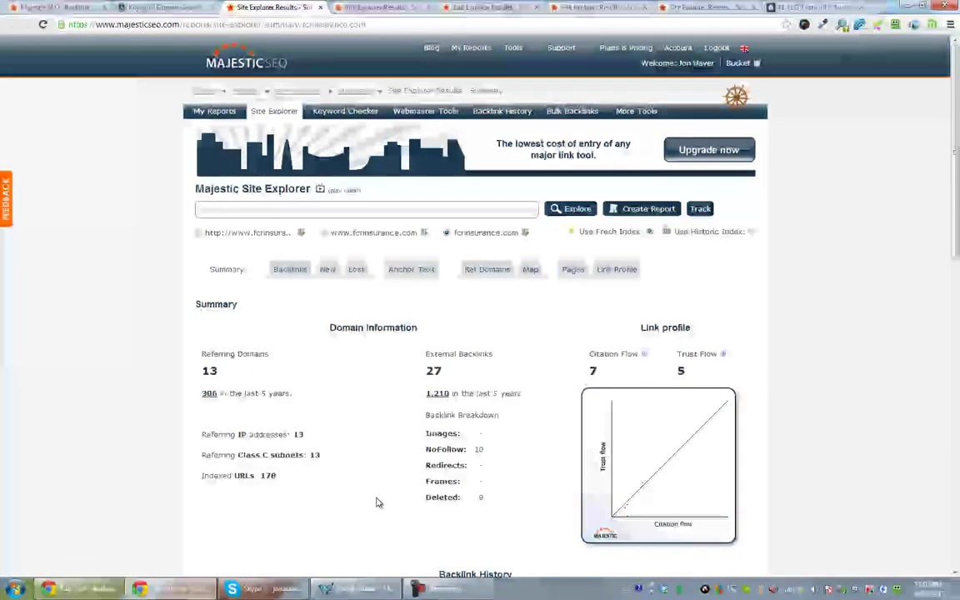
{"action": "scroll", "coordinate": [342, 264], "scroll_direction": "down", "scroll_amount": 6}
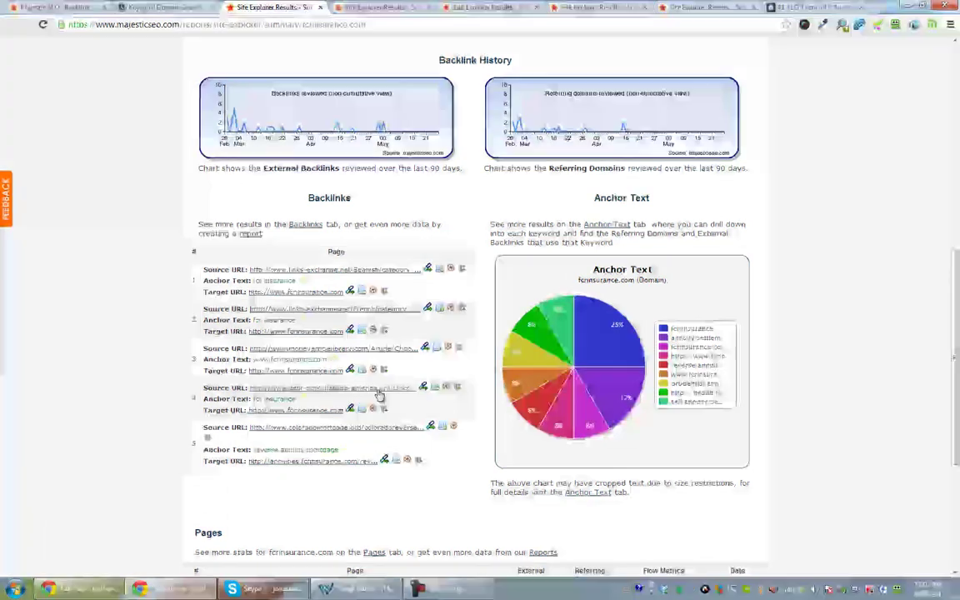
{"action": "scroll", "coordinate": [342, 433], "scroll_direction": "up", "scroll_amount": 6}
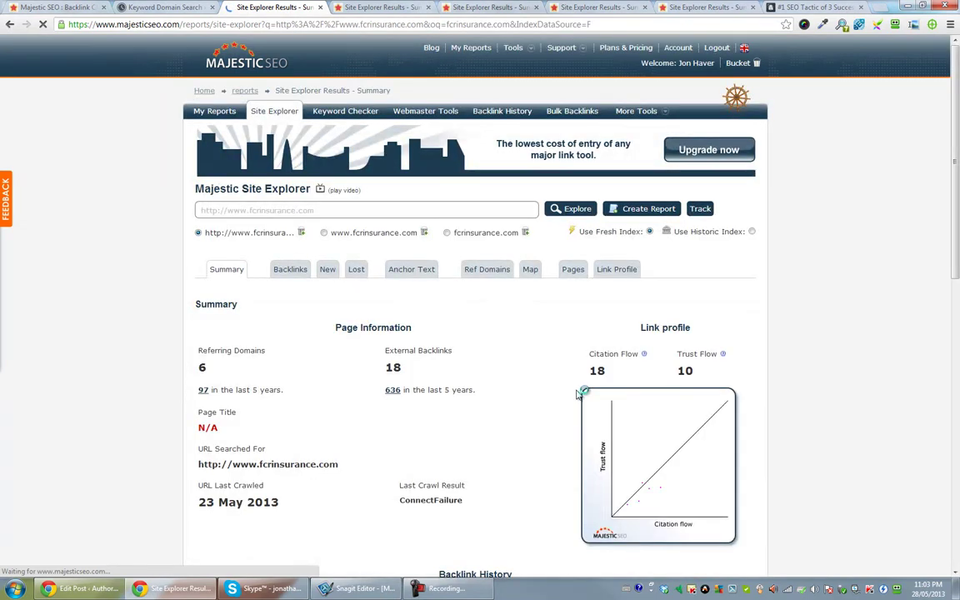
{"action": "scroll", "coordinate": [575, 392], "scroll_direction": "down", "scroll_amount": 2}
{"action": "scroll", "coordinate": [507, 413], "scroll_direction": "down", "scroll_amount": 5}
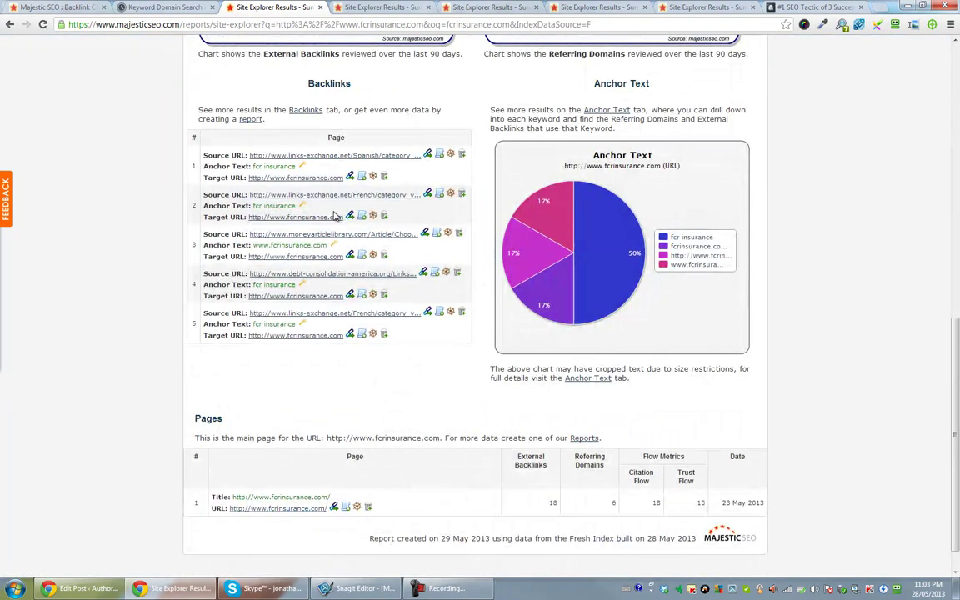
{"action": "scroll", "coordinate": [325, 222], "scroll_direction": "up", "scroll_amount": 1}
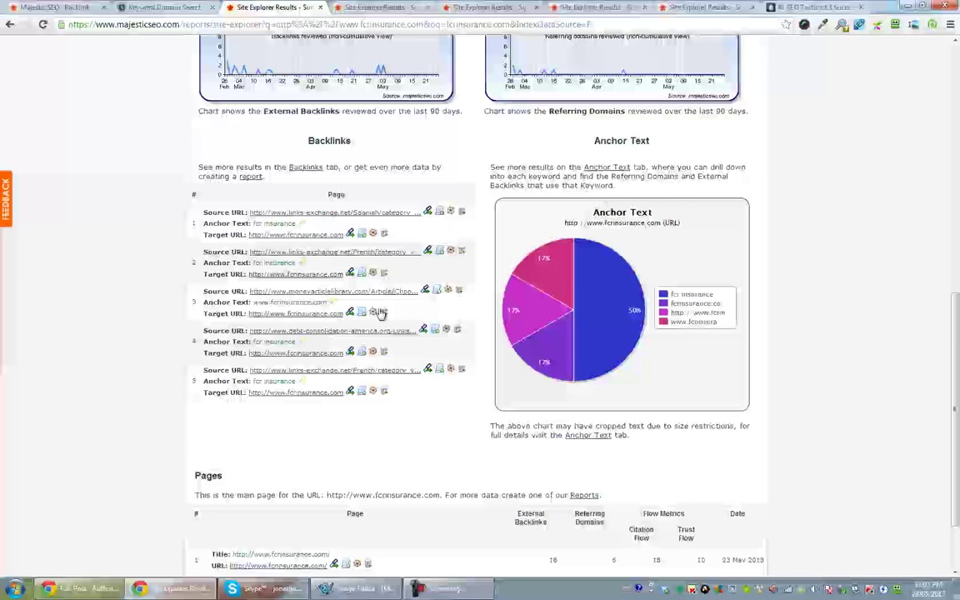
{"action": "scroll", "coordinate": [325, 321], "scroll_direction": "up", "scroll_amount": 5}
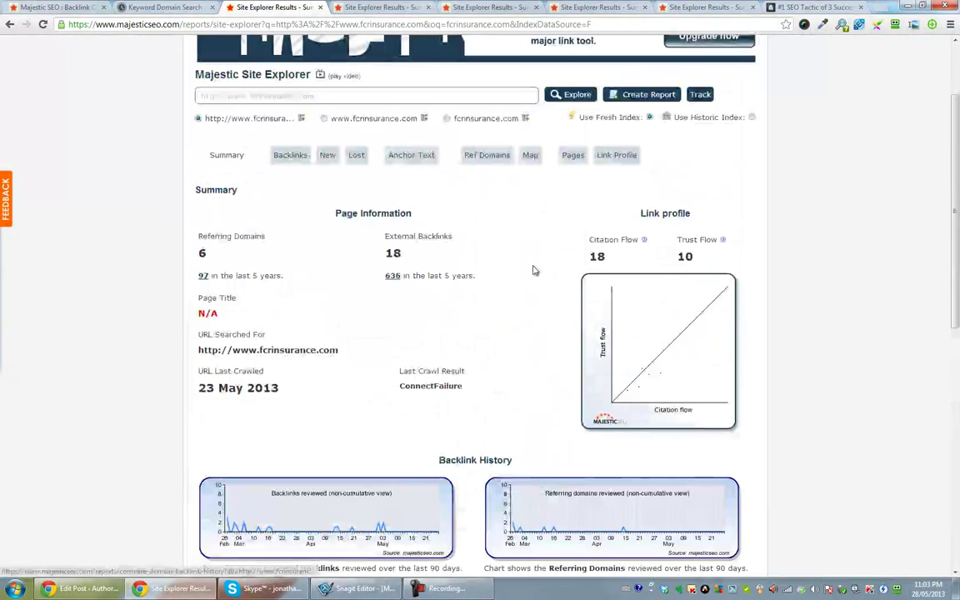
{"action": "scroll", "coordinate": [533, 269], "scroll_direction": "down", "scroll_amount": 4}
{"action": "scroll", "coordinate": [456, 368], "scroll_direction": "up", "scroll_amount": 6}
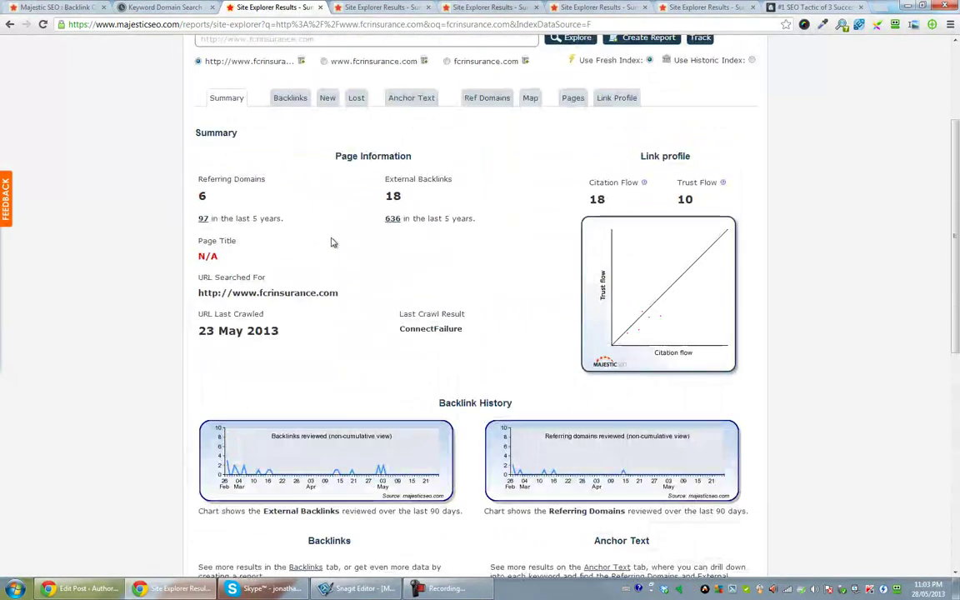
{"action": "left_click", "coordinate": [368, 7]}
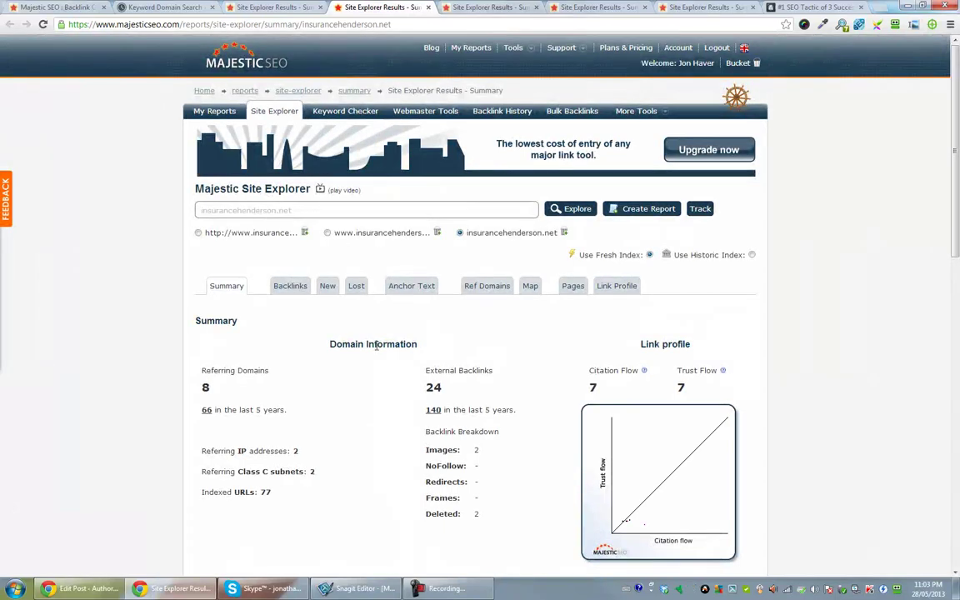
{"action": "scroll", "coordinate": [245, 251], "scroll_direction": "down", "scroll_amount": 8}
{"action": "mouse_move", "coordinate": [637, 347]}
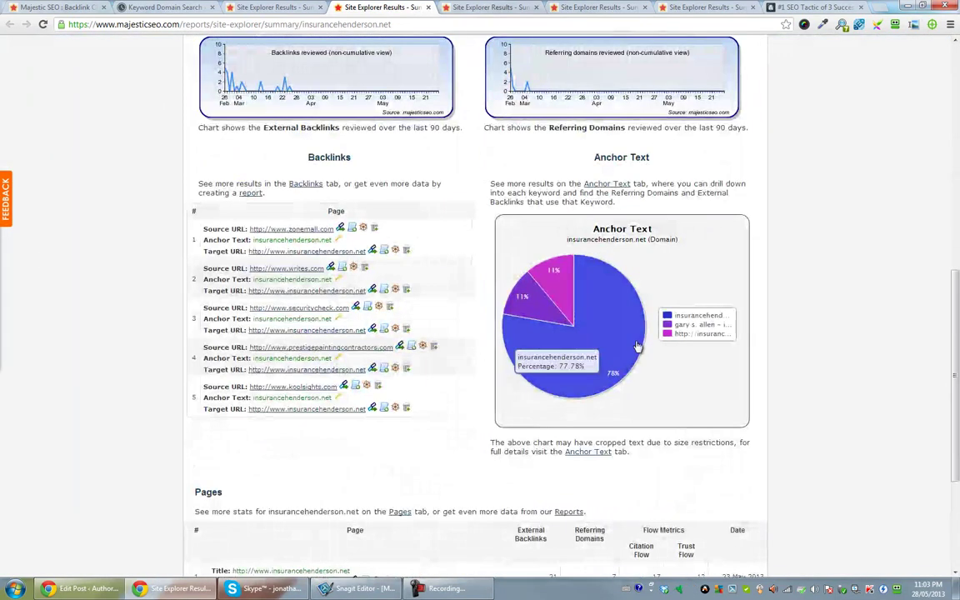
{"action": "scroll", "coordinate": [299, 359], "scroll_direction": "up", "scroll_amount": 6}
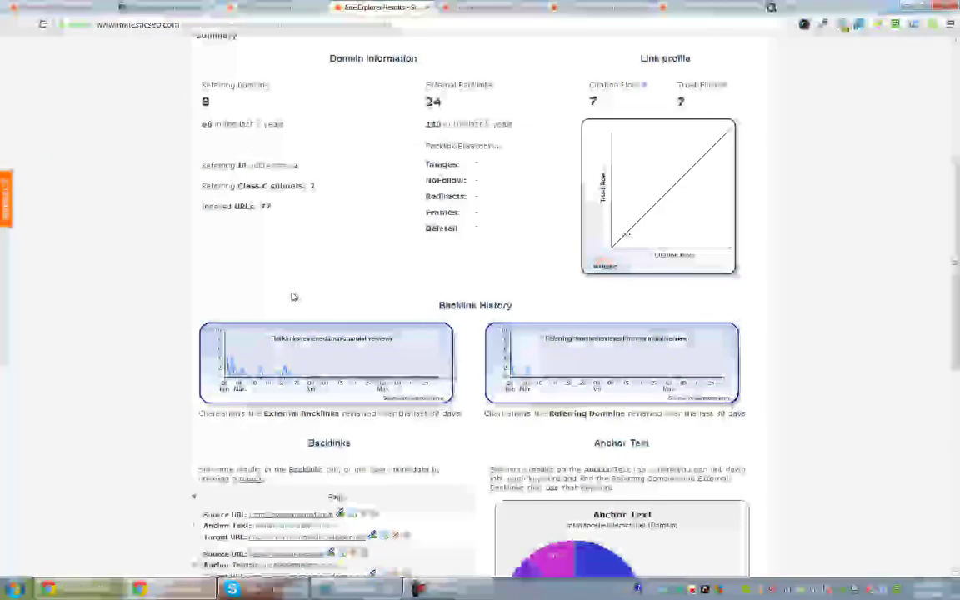
{"action": "left_click", "coordinate": [210, 118]}
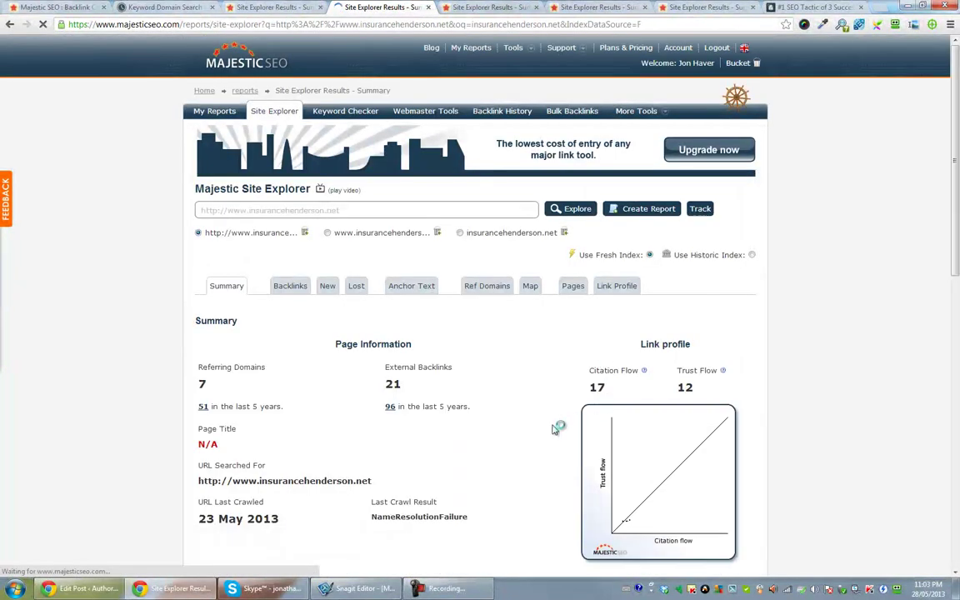
{"action": "scroll", "coordinate": [557, 428], "scroll_direction": "down", "scroll_amount": 9}
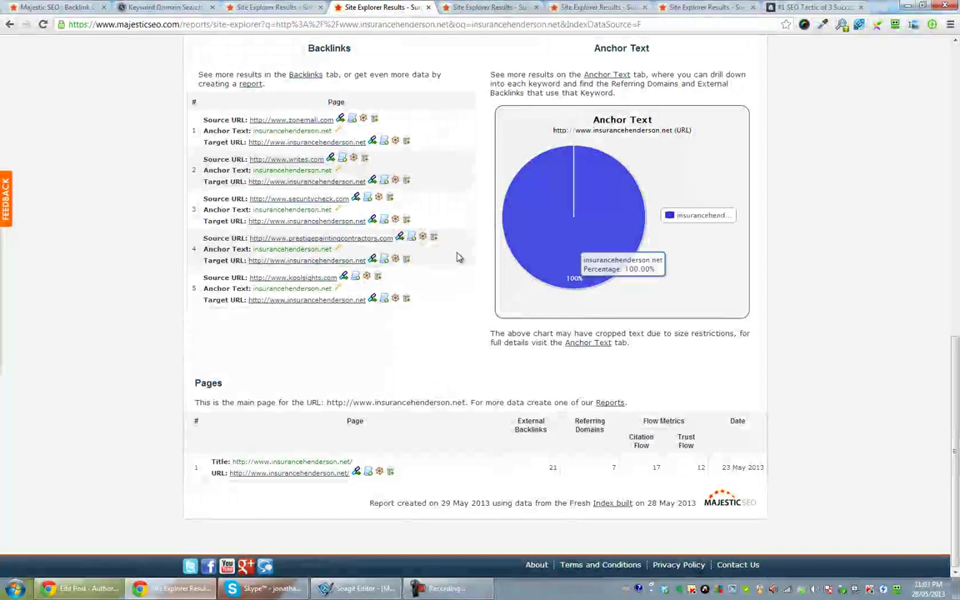
- Open the zonemall.com source page listed among the backlinks of insurancehenderson.net
{"action": "scroll", "coordinate": [265, 249], "scroll_direction": "up", "scroll_amount": 1}
{"action": "middle_click", "coordinate": [302, 178]}
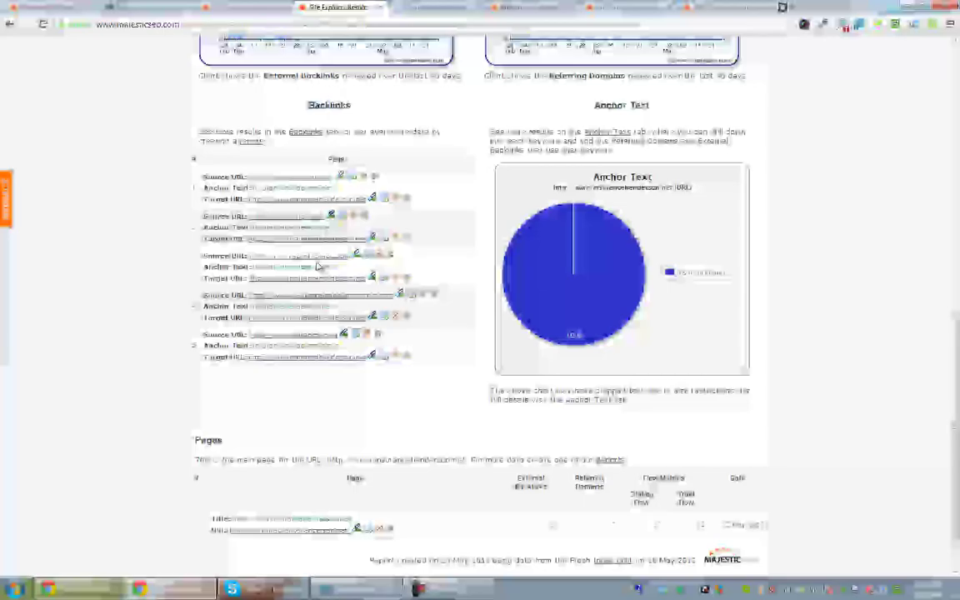
{"action": "left_click", "coordinate": [467, 8]}
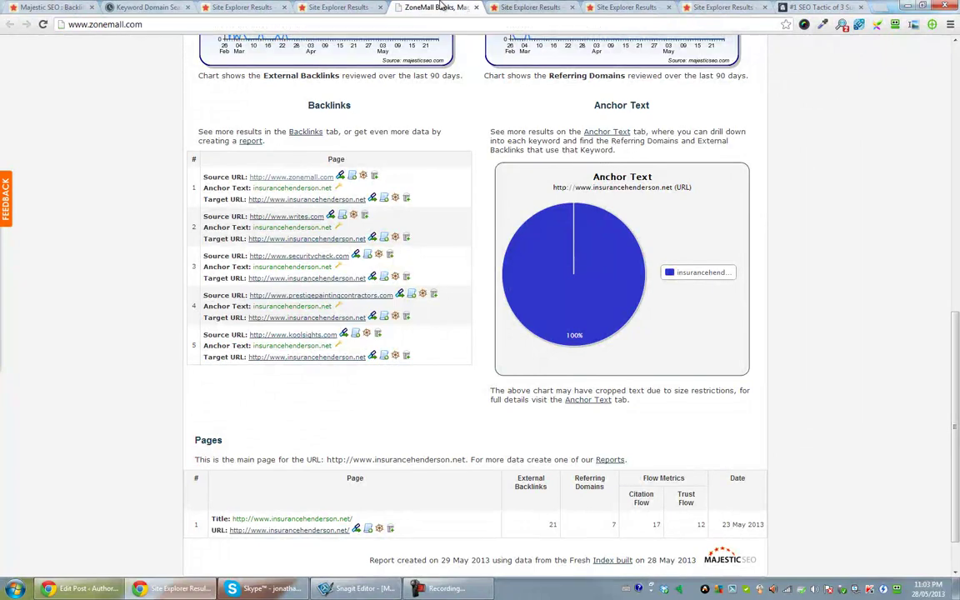
- Examine the zonemall.com page down to its Las Vegas Mortgages and Sites of Interest link lists, and close it
{"action": "scroll", "coordinate": [436, 402], "scroll_direction": "down", "scroll_amount": 2}
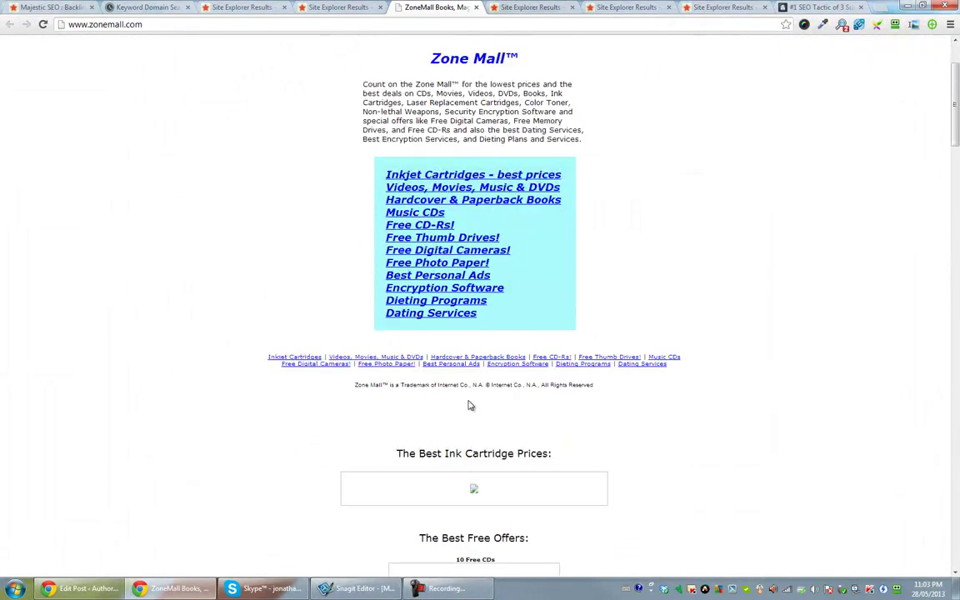
{"action": "scroll", "coordinate": [511, 354], "scroll_direction": "down", "scroll_amount": 3}
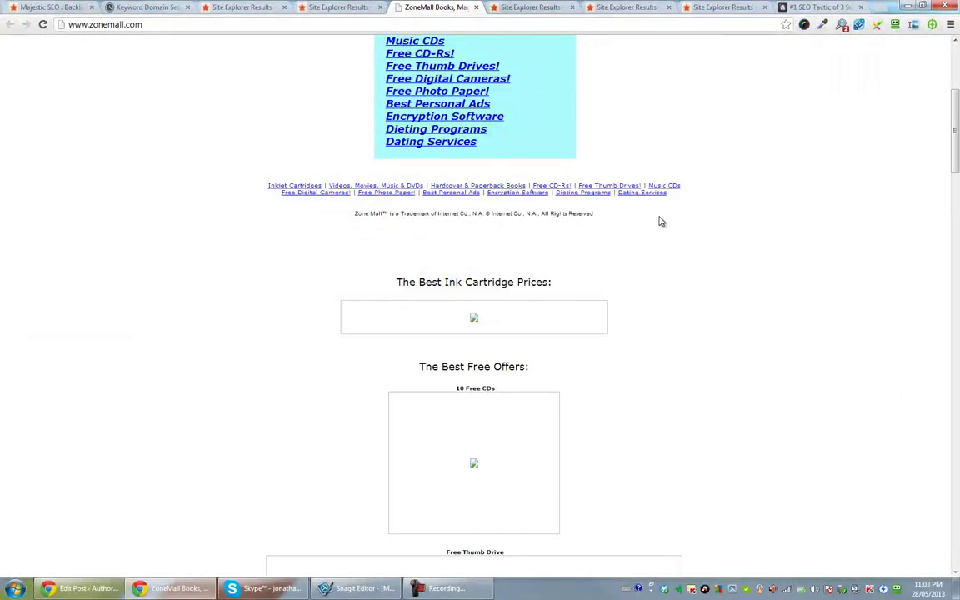
{"action": "scroll", "coordinate": [334, 263], "scroll_direction": "down", "scroll_amount": 15}
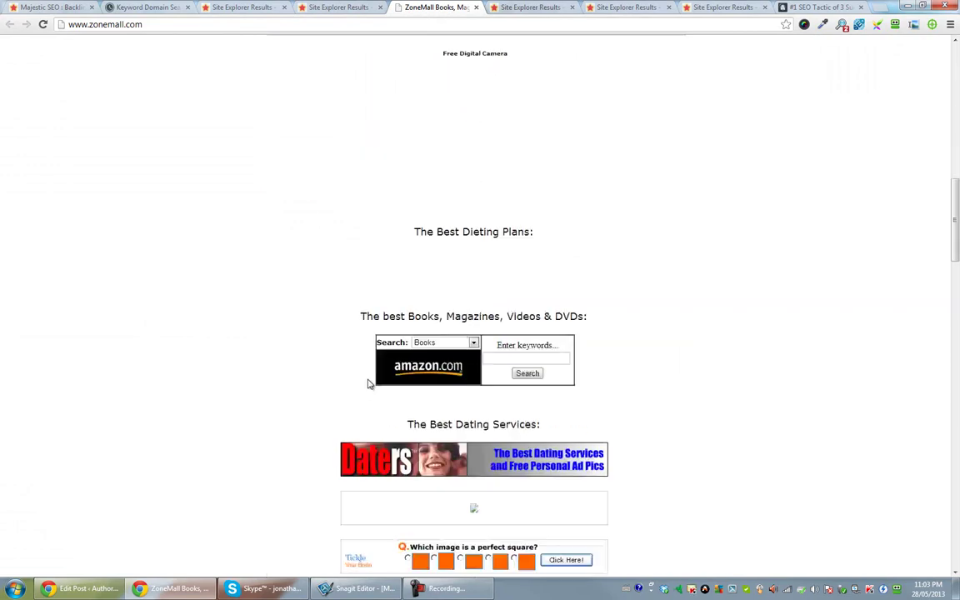
{"action": "scroll", "coordinate": [292, 391], "scroll_direction": "down", "scroll_amount": 10}
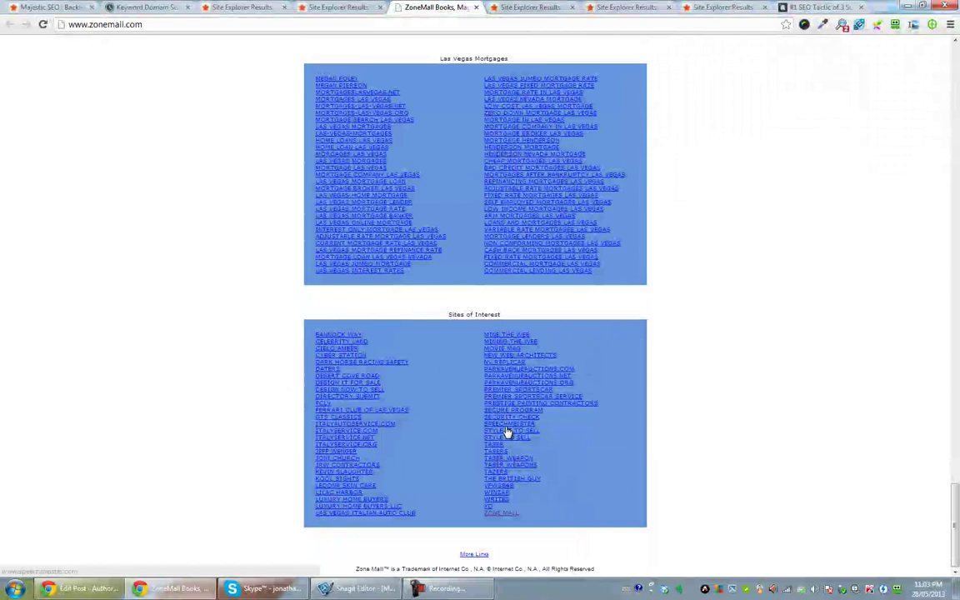
{"action": "scroll", "coordinate": [506, 435], "scroll_direction": "up", "scroll_amount": 20}
{"action": "scroll", "coordinate": [491, 409], "scroll_direction": "up", "scroll_amount": 10}
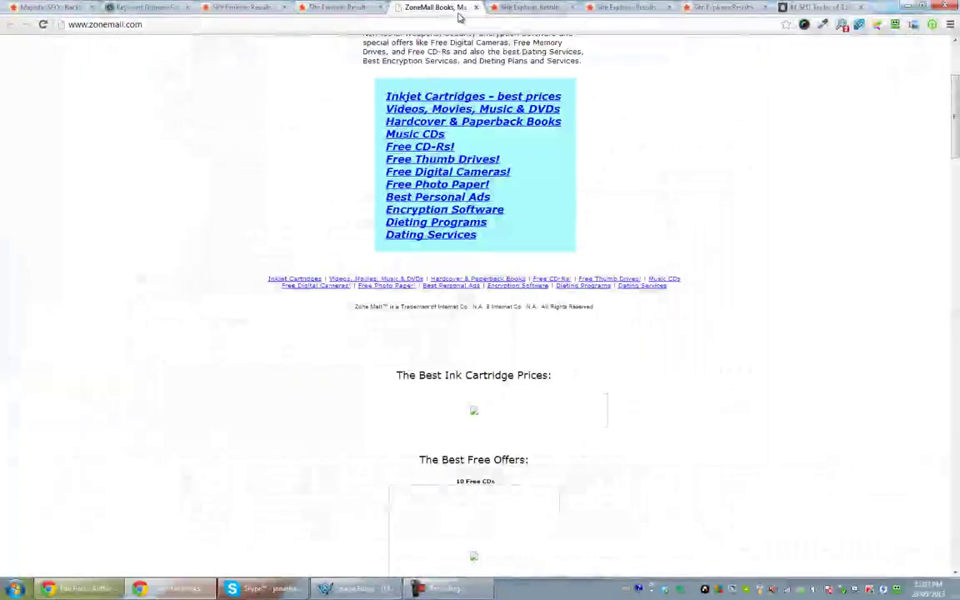
{"action": "left_click", "coordinate": [476, 8]}
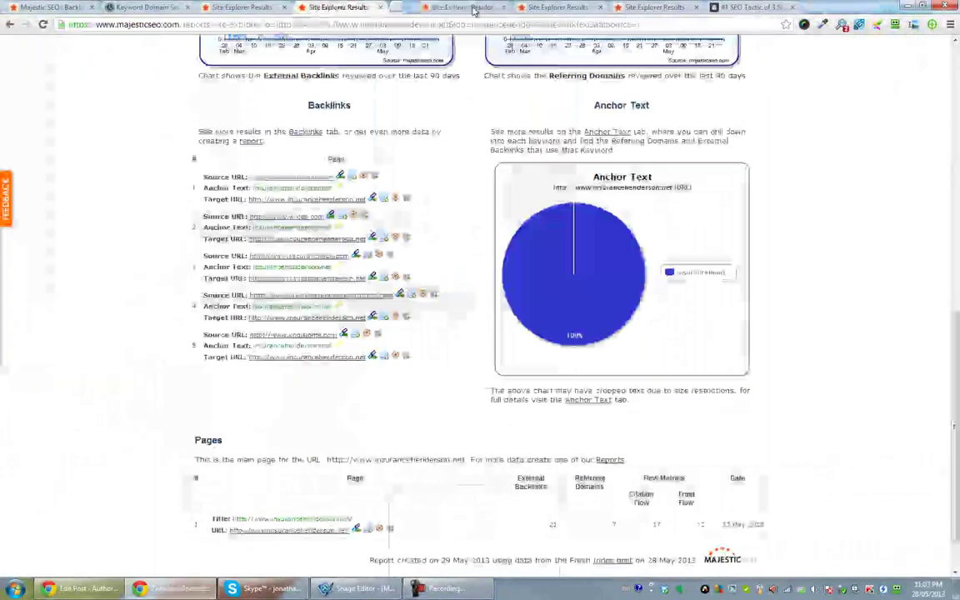
{"action": "scroll", "coordinate": [429, 387], "scroll_direction": "up", "scroll_amount": 8}
{"action": "scroll", "coordinate": [429, 388], "scroll_direction": "up", "scroll_amount": 2}
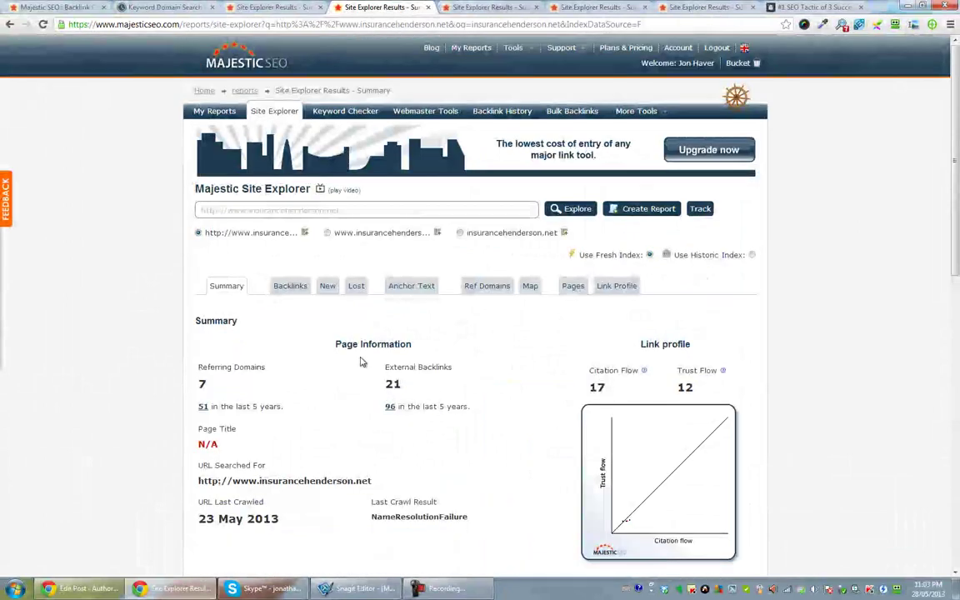
{"action": "left_click", "coordinate": [265, 7]}
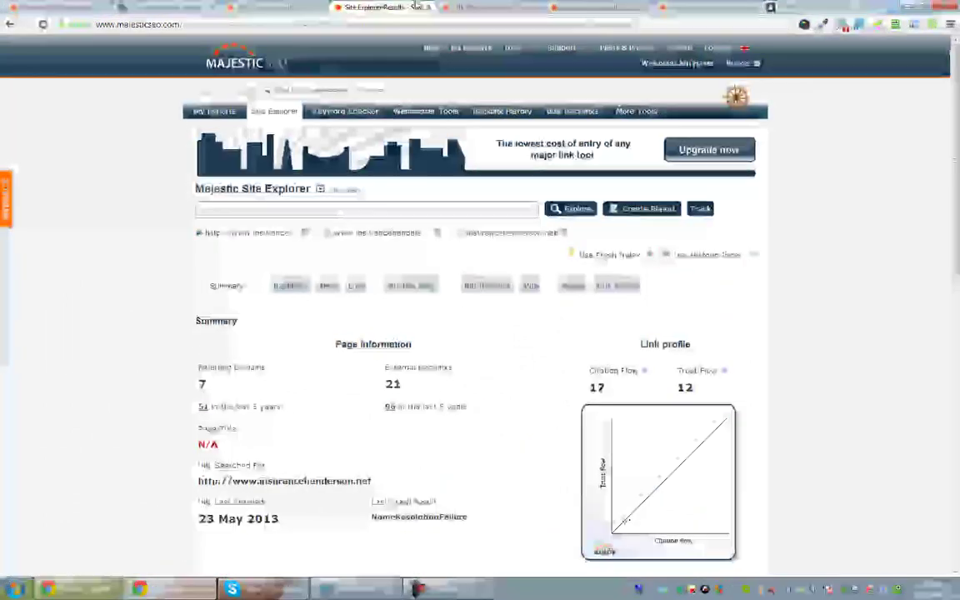
{"action": "left_click", "coordinate": [492, 7]}
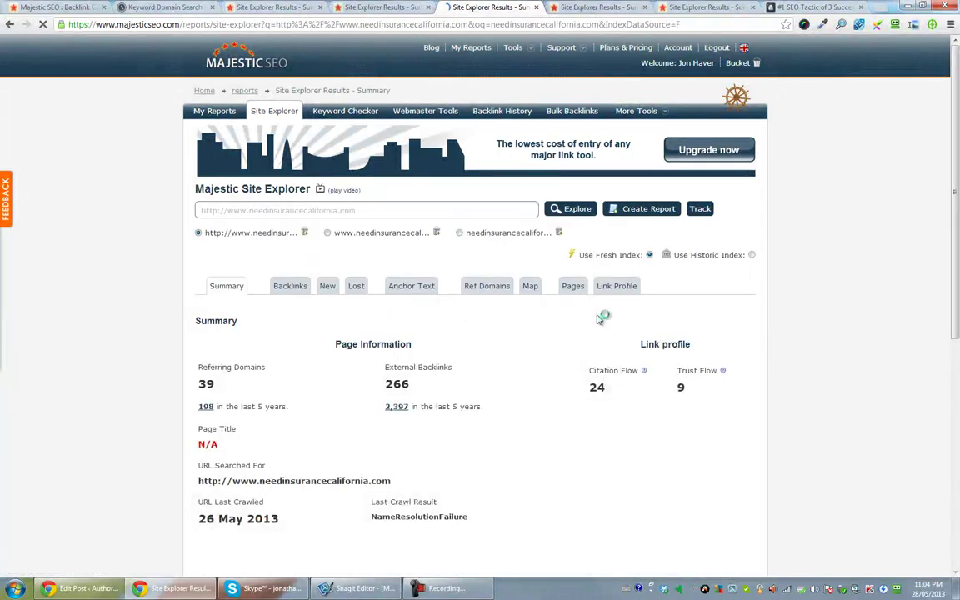
{"action": "scroll", "coordinate": [457, 339], "scroll_direction": "down", "scroll_amount": 6}
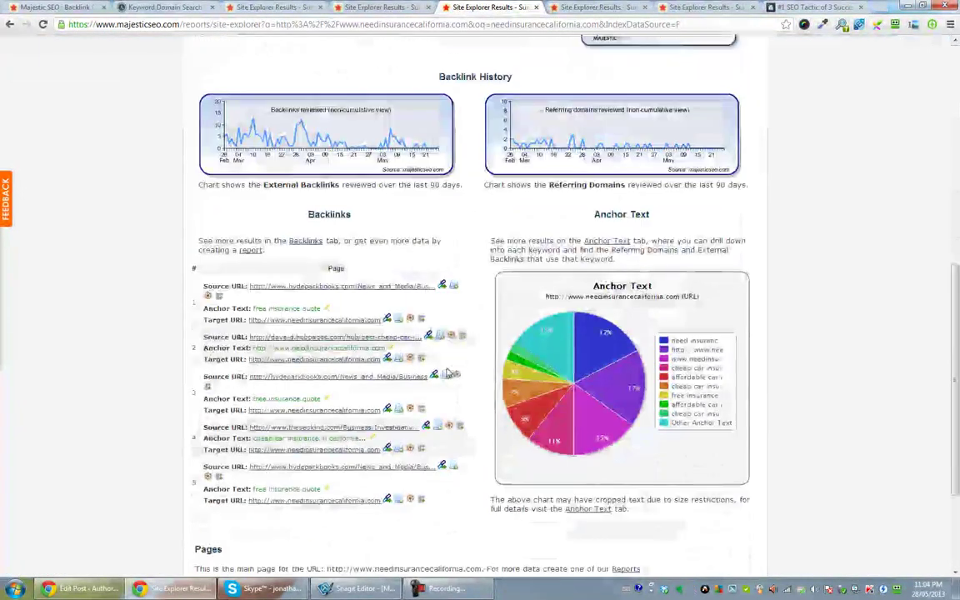
{"action": "scroll", "coordinate": [570, 343], "scroll_direction": "up", "scroll_amount": 4}
{"action": "scroll", "coordinate": [569, 343], "scroll_direction": "up", "scroll_amount": 2}
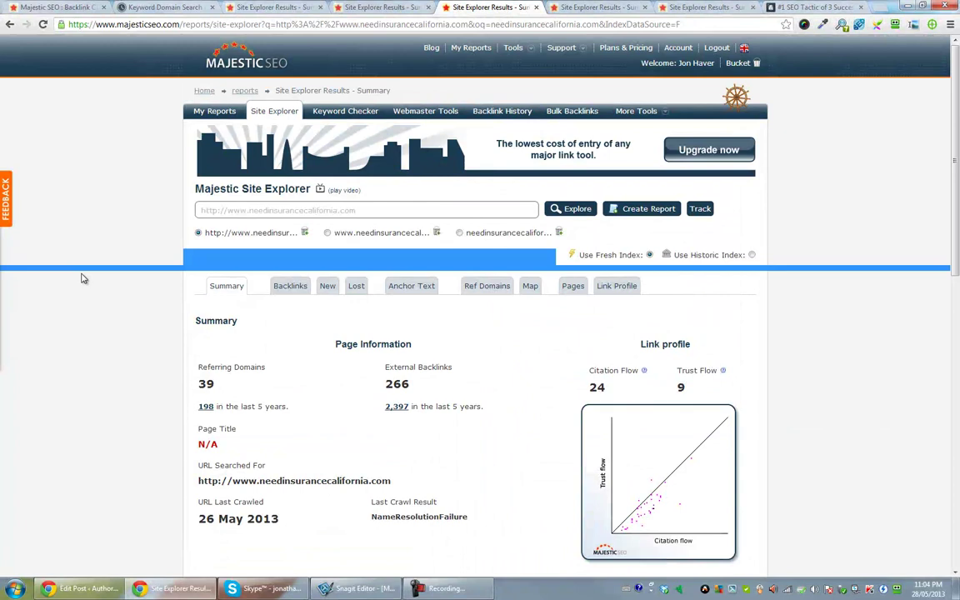
- Review the root domain report of workerscompensationinsurancecalifornia.net, covering its link profile, backlinks and anchor text
{"action": "left_click", "coordinate": [550, 7]}
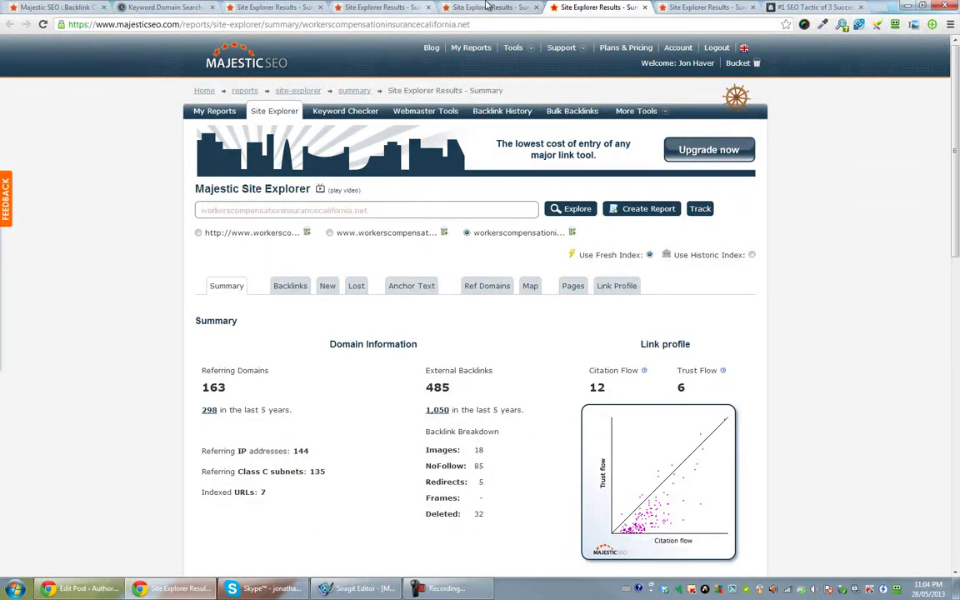
{"action": "left_click", "coordinate": [546, 7]}
{"action": "left_click", "coordinate": [612, 6]}
{"action": "scroll", "coordinate": [458, 312], "scroll_direction": "down", "scroll_amount": 10}
{"action": "scroll", "coordinate": [587, 291], "scroll_direction": "up", "scroll_amount": 10}
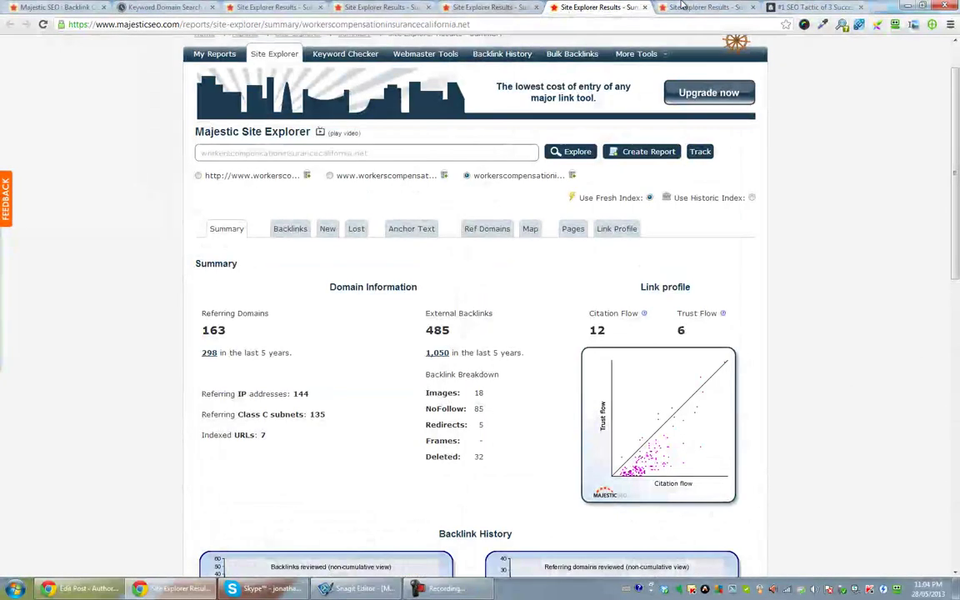
{"action": "key", "text": "ctrl+Tab"}
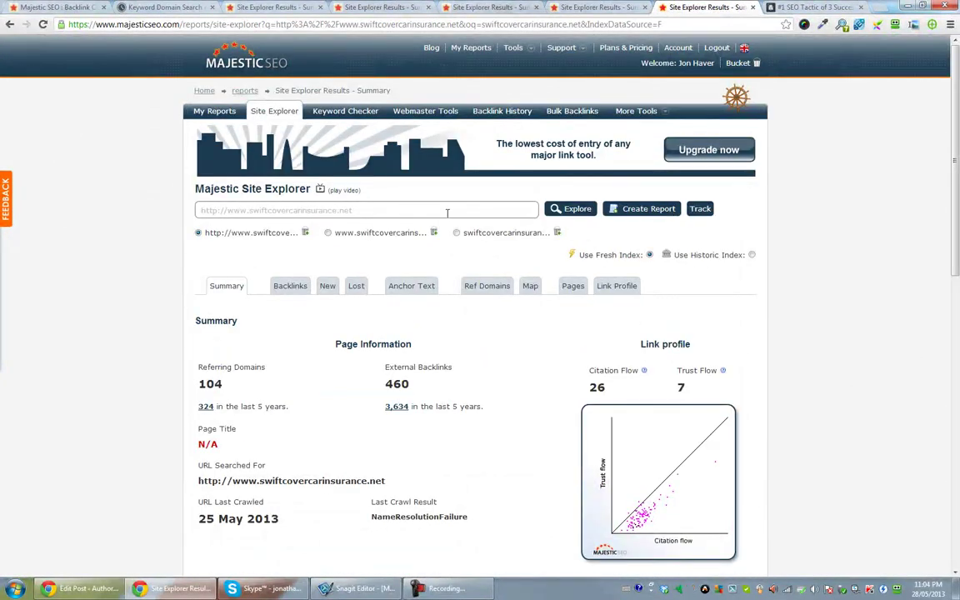
{"action": "left_click_drag", "start_coordinate": [341, 213], "coordinate": [22, 225]}
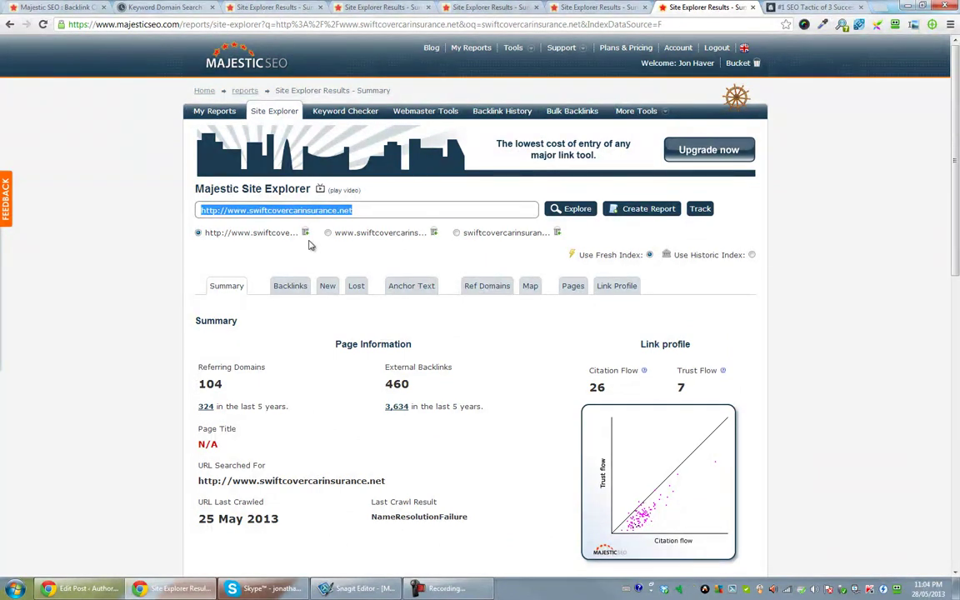
{"action": "key", "text": "ctrl+t"}
{"action": "type", "text": "archive.org"}
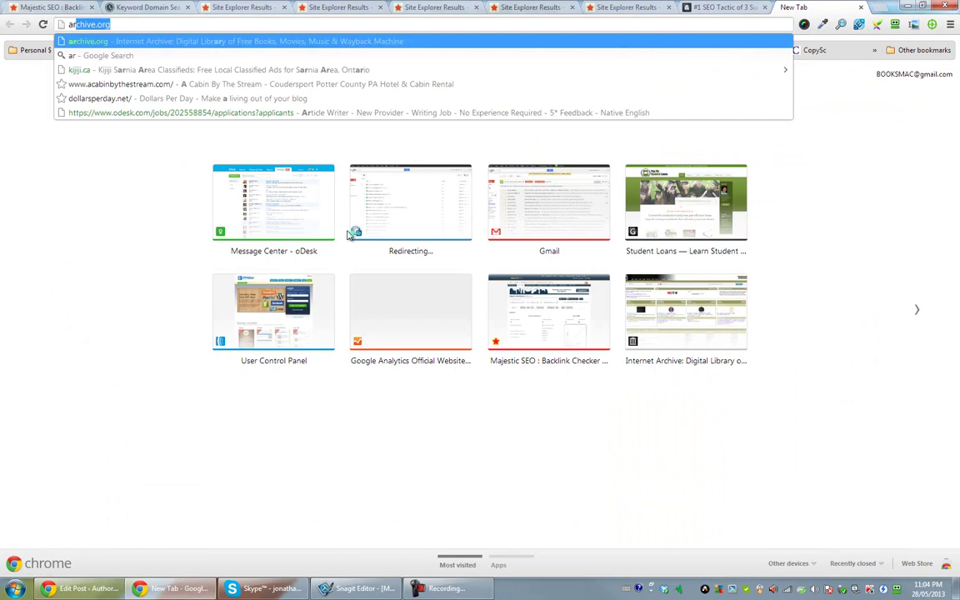
{"action": "key", "text": "Return"}
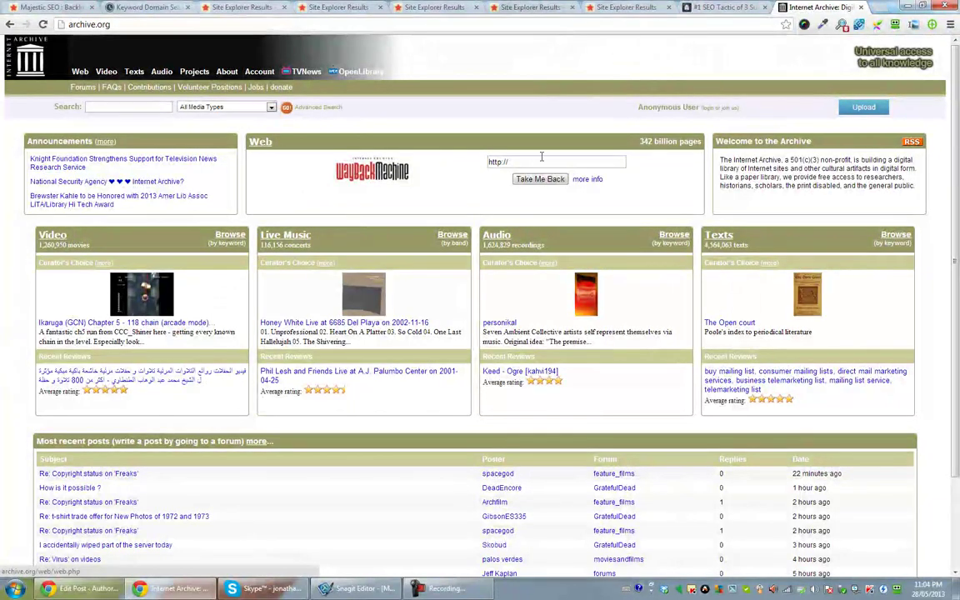
{"action": "type", "text": "http://www.swiftcoverinsurance.net"}
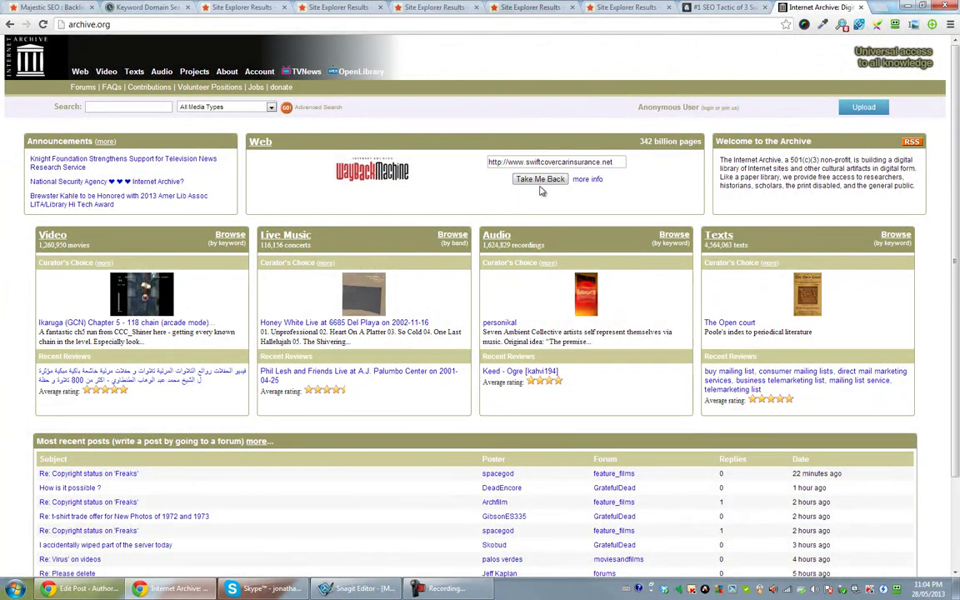
{"action": "left_click", "coordinate": [540, 180]}
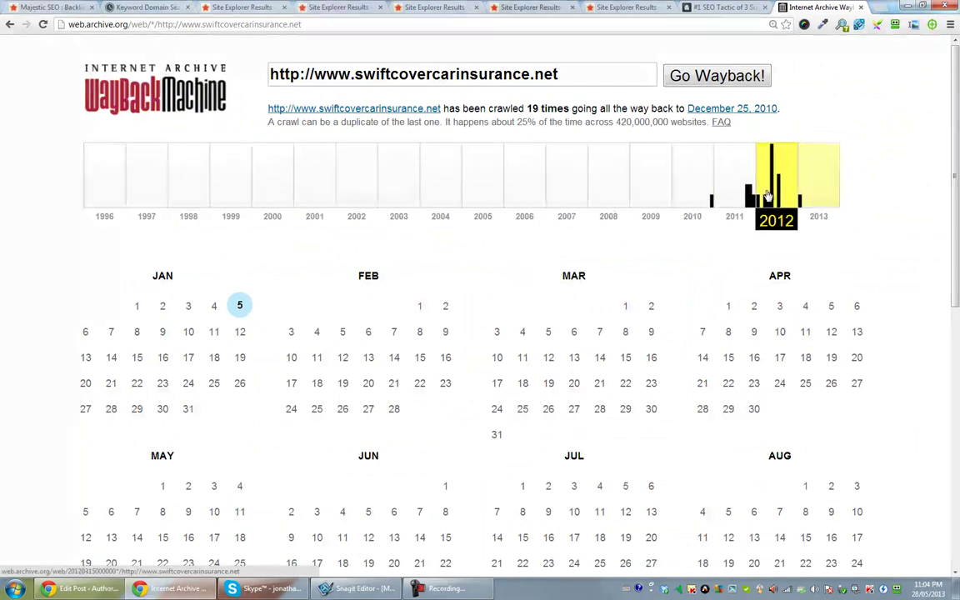
- Open the 8 July 2012 capture of swiftcovercarinsurance.net and examine the archived site's content
{"action": "left_click", "coordinate": [775, 204]}
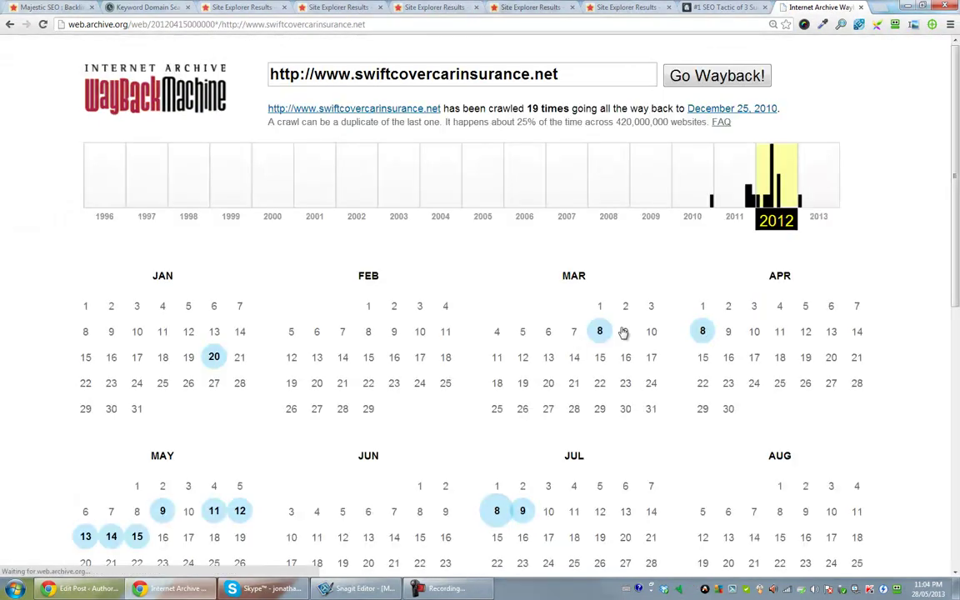
{"action": "left_click", "coordinate": [496, 514]}
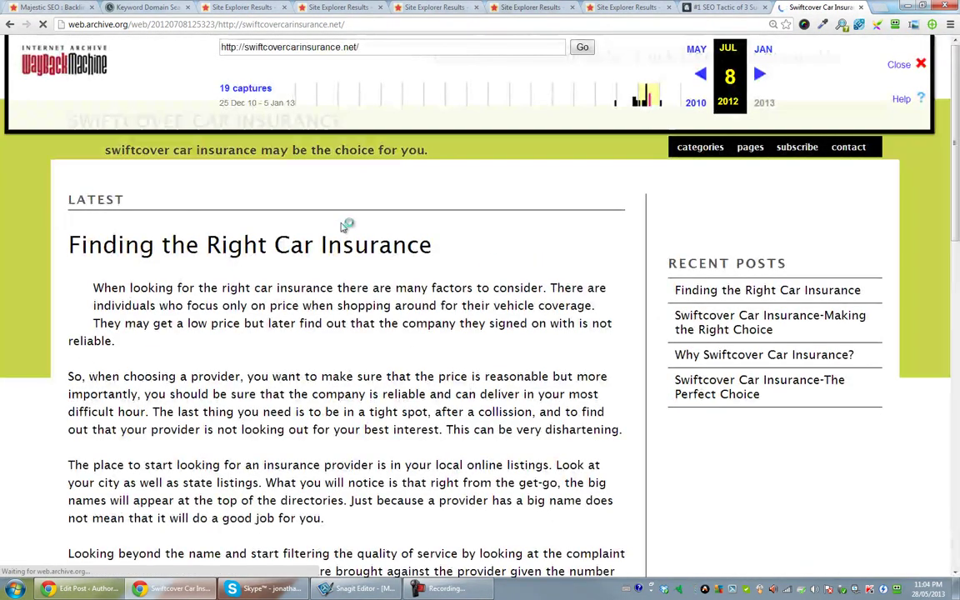
{"action": "scroll", "coordinate": [527, 358], "scroll_direction": "down", "scroll_amount": 15}
{"action": "scroll", "coordinate": [527, 358], "scroll_direction": "up", "scroll_amount": 1}
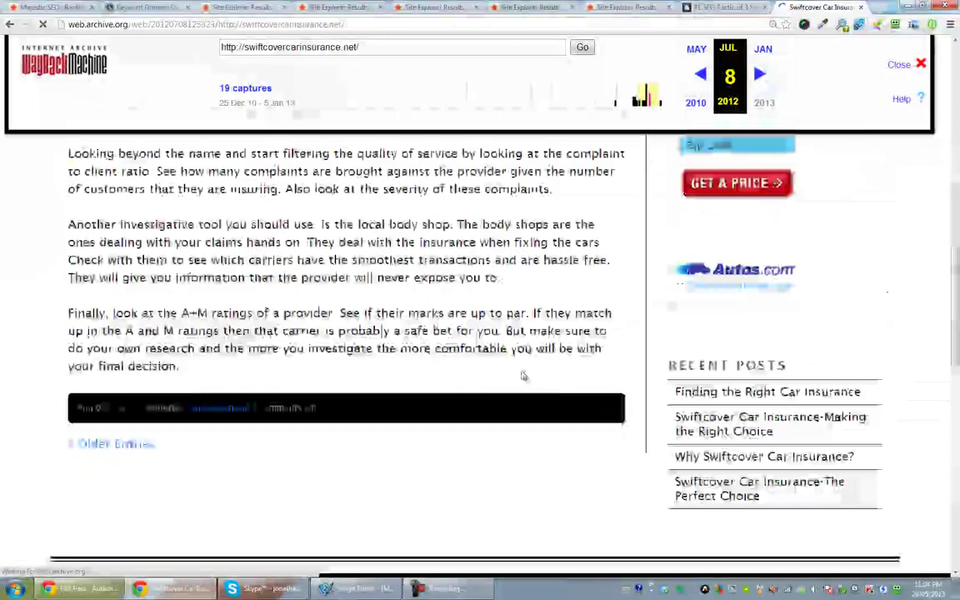
{"action": "scroll", "coordinate": [606, 338], "scroll_direction": "down", "scroll_amount": 12}
{"action": "scroll", "coordinate": [667, 306], "scroll_direction": "up", "scroll_amount": 1}
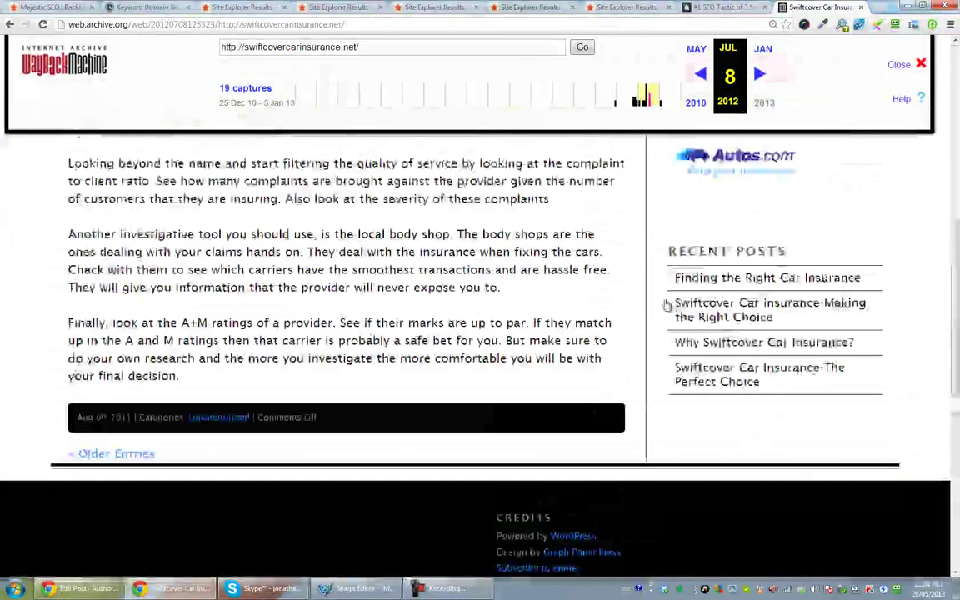
- Compare the Majestic summary reports of swiftcovercarinsurance.net, insurancehenderson.net and needinsurancecalifornia.com
{"action": "left_click", "coordinate": [625, 6]}
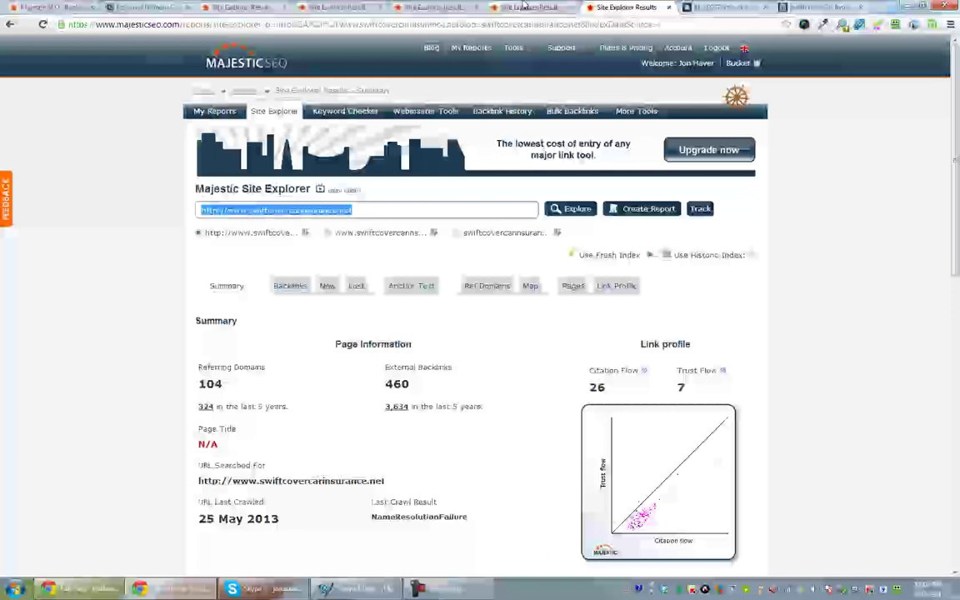
{"action": "left_click", "coordinate": [301, 210]}
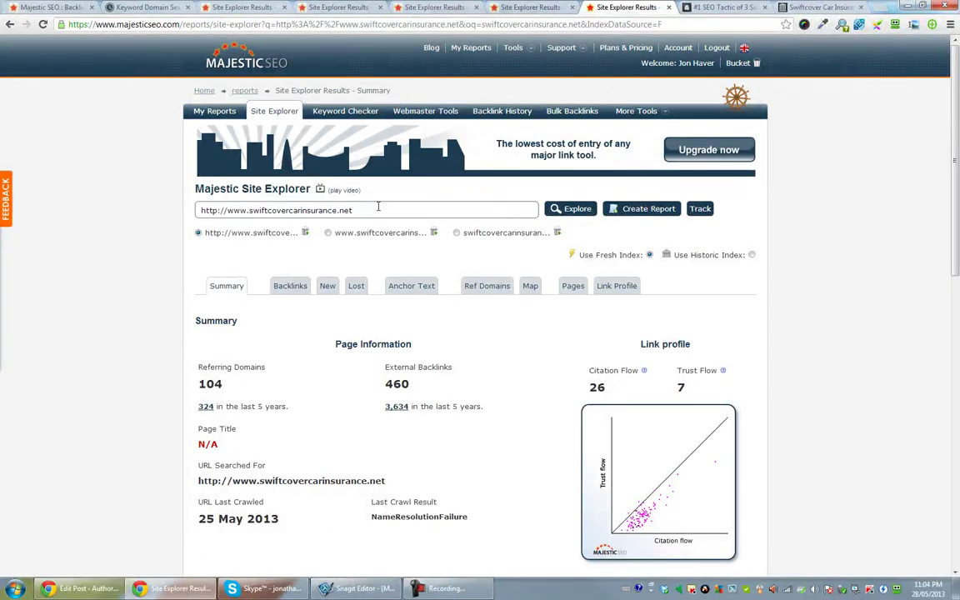
{"action": "left_click_drag", "start_coordinate": [378, 206], "coordinate": [106, 207]}
{"action": "left_click", "coordinate": [462, 7]}
{"action": "left_click", "coordinate": [329, 8]}
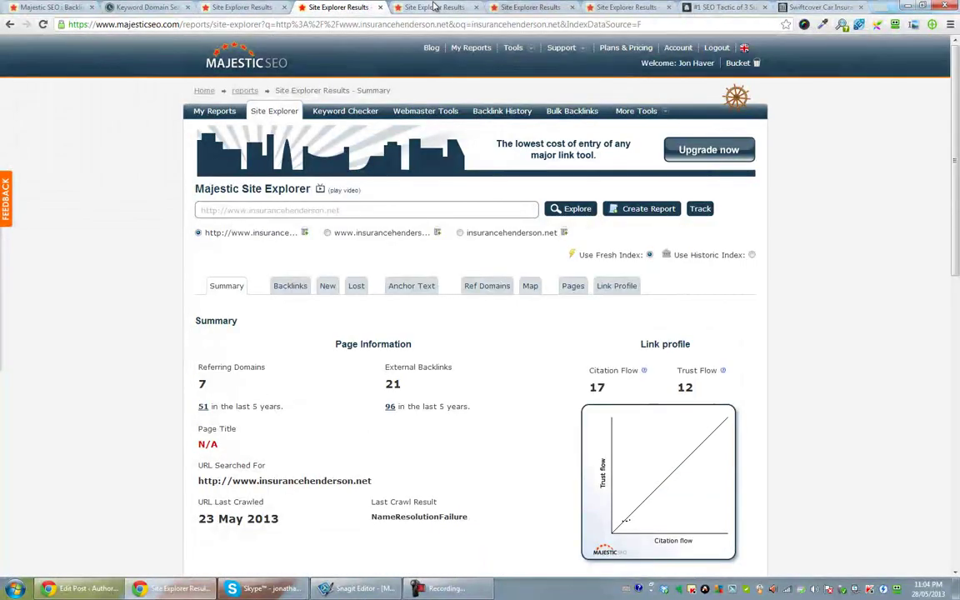
{"action": "left_click", "coordinate": [433, 7]}
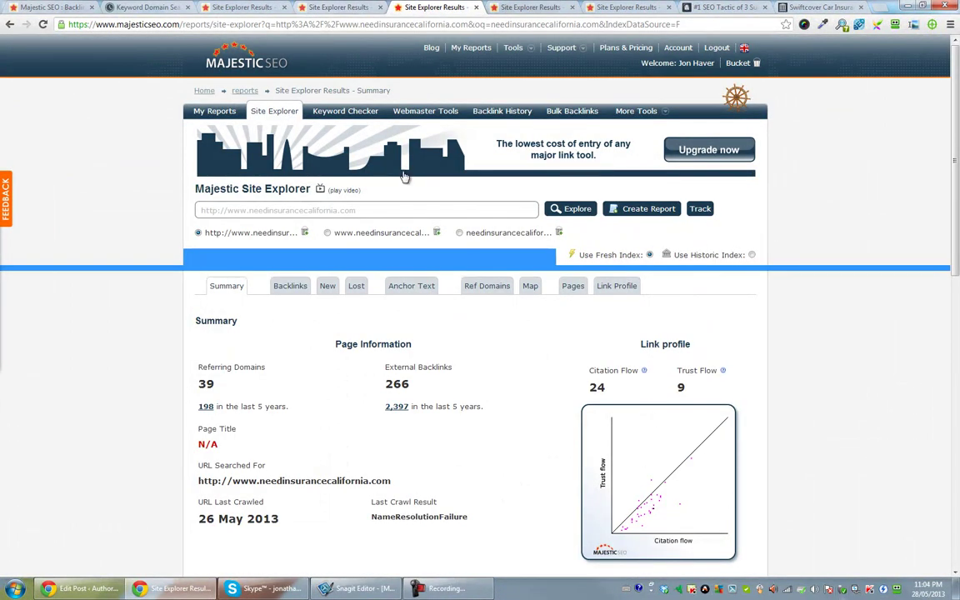
{"action": "left_click", "coordinate": [325, 7]}
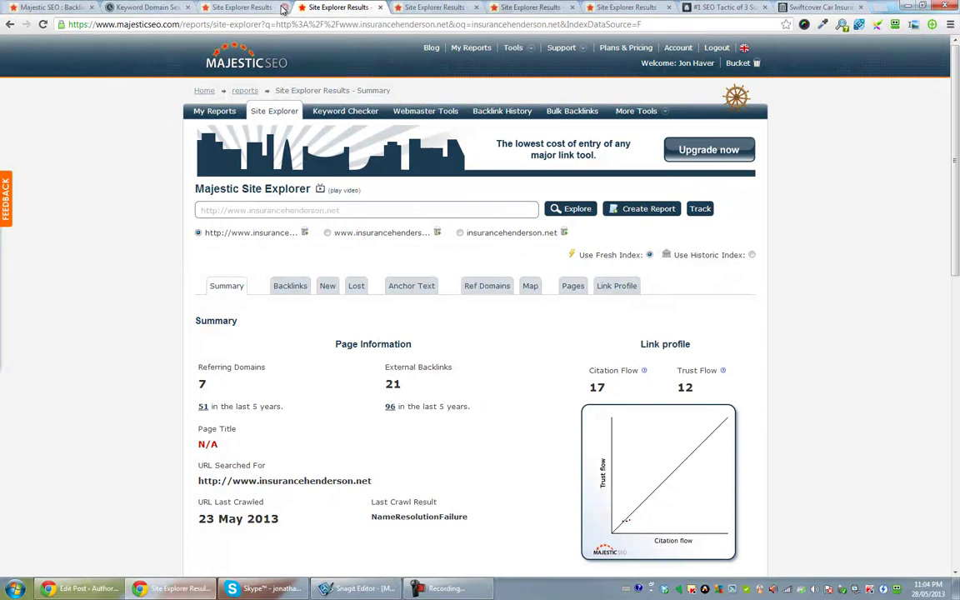
{"action": "scroll", "coordinate": [417, 449], "scroll_direction": "down", "scroll_amount": 6}
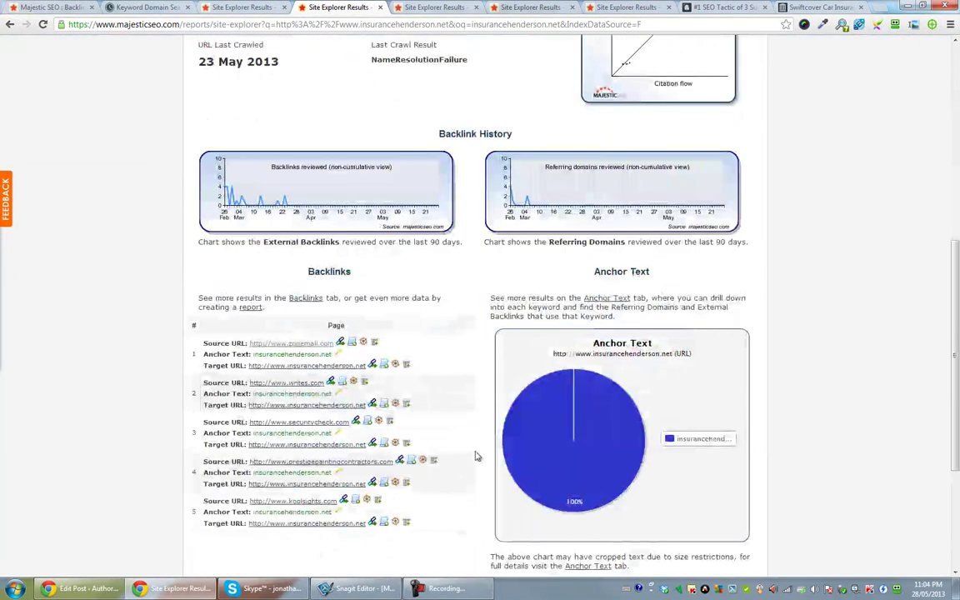
{"action": "scroll", "coordinate": [583, 458], "scroll_direction": "up", "scroll_amount": 6}
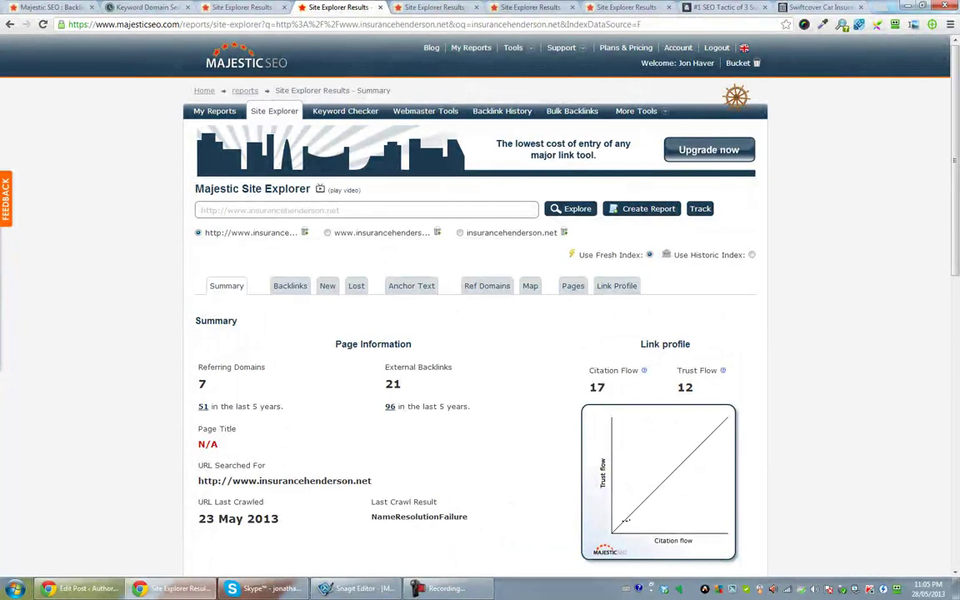